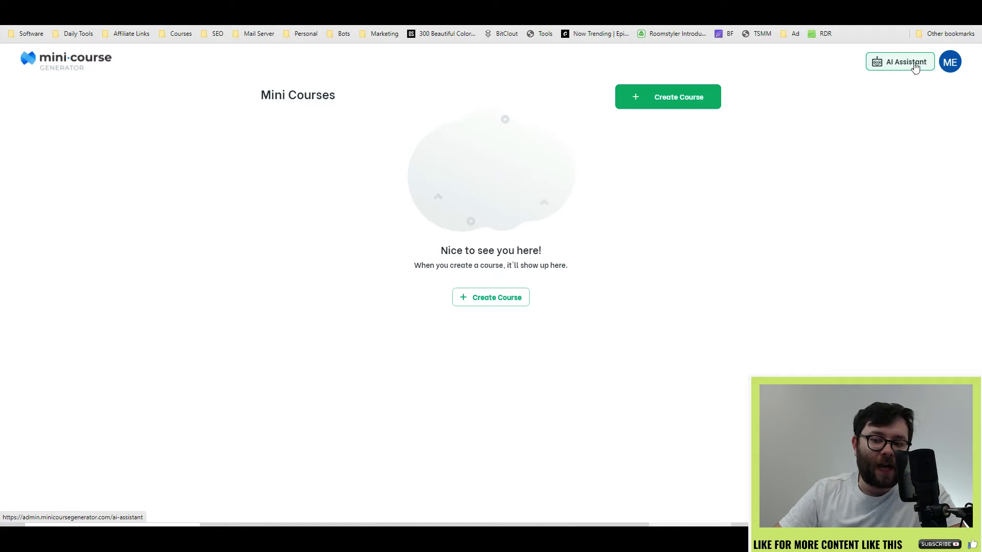
# Step: Browse the product roadmap page from the account menu, reviewing the CNAME instructions
pyautogui.click(949, 62)
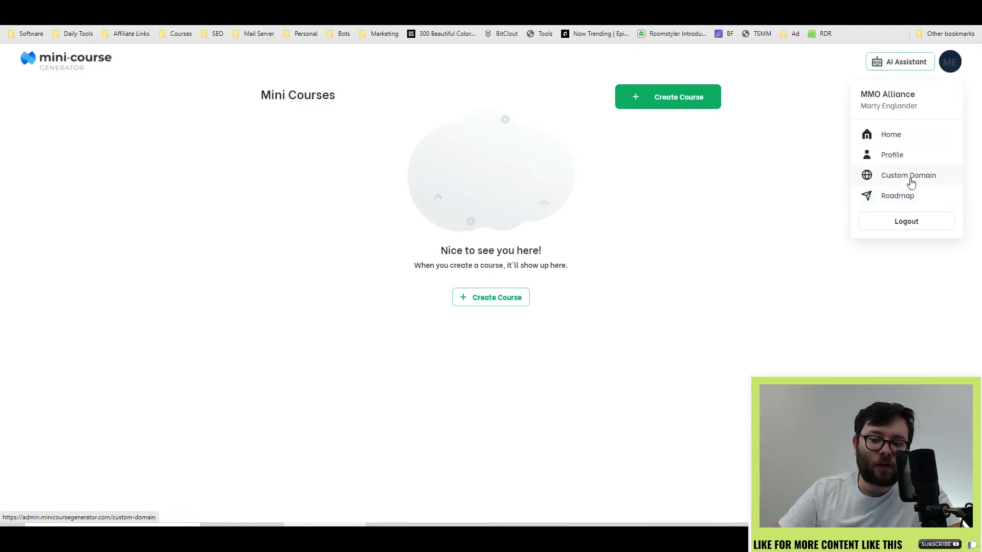
pyautogui.click(910, 198)
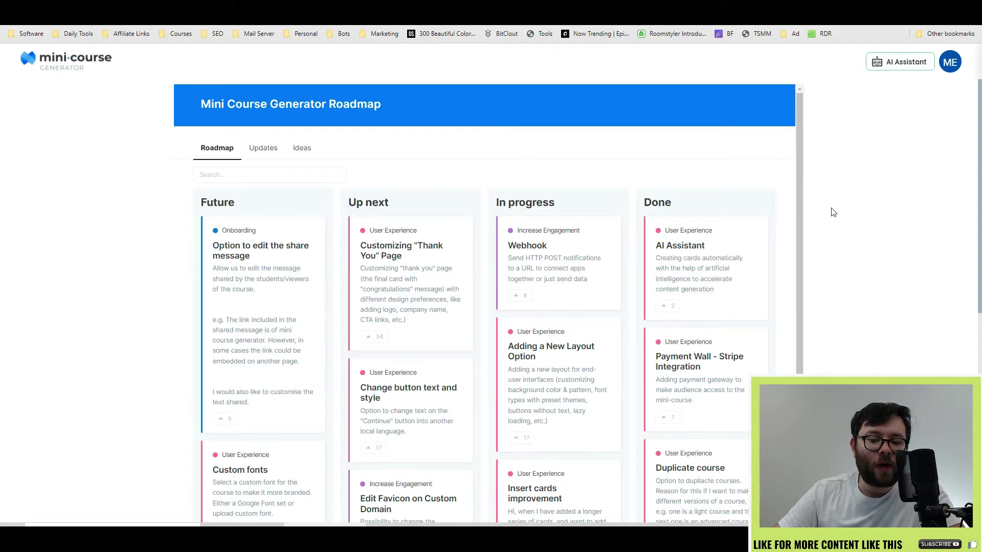
pyautogui.scroll(-2, 832, 212)
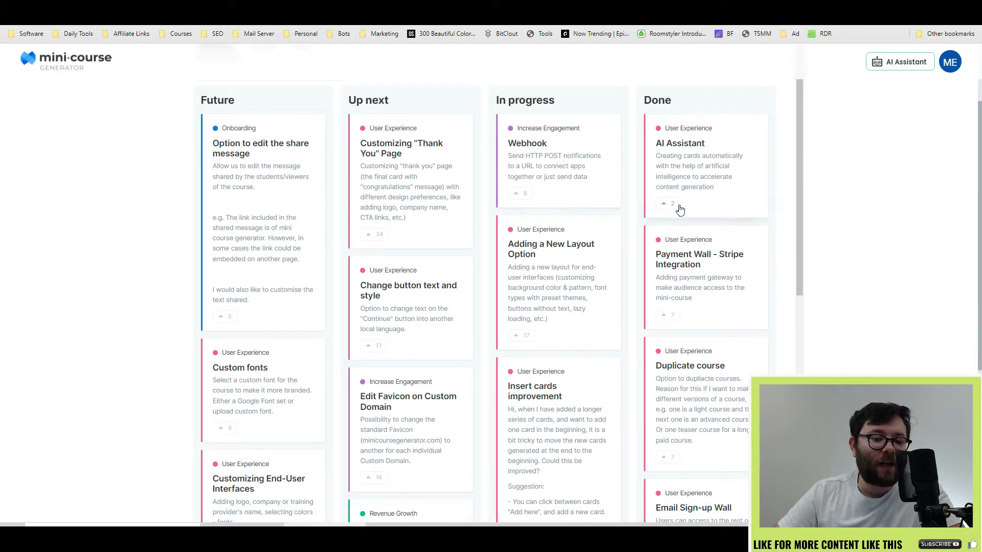
pyautogui.scroll(-3, 649, 220)
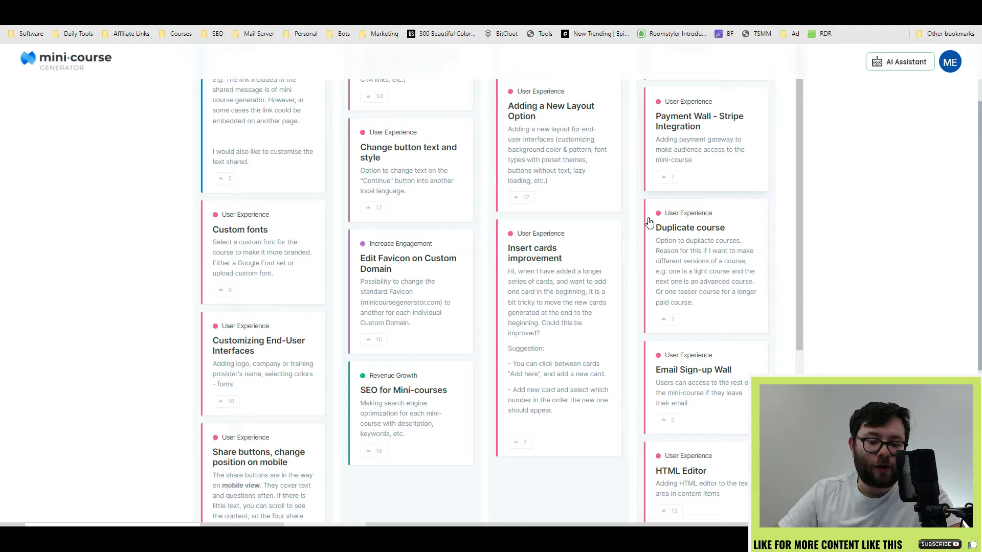
pyautogui.scroll(3, 649, 221)
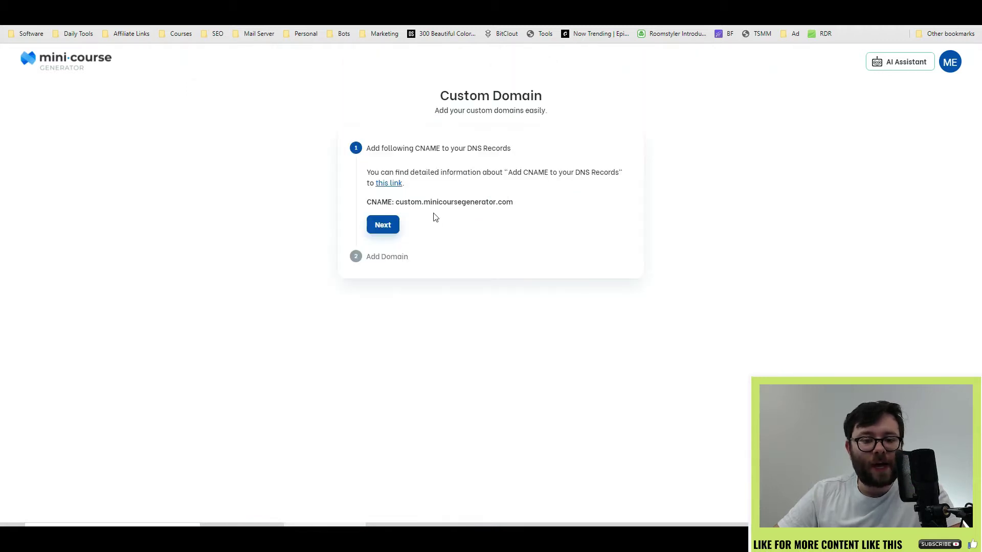
pyautogui.moveTo(428, 171); pyautogui.dragTo(479, 232)
pyautogui.click(483, 234)
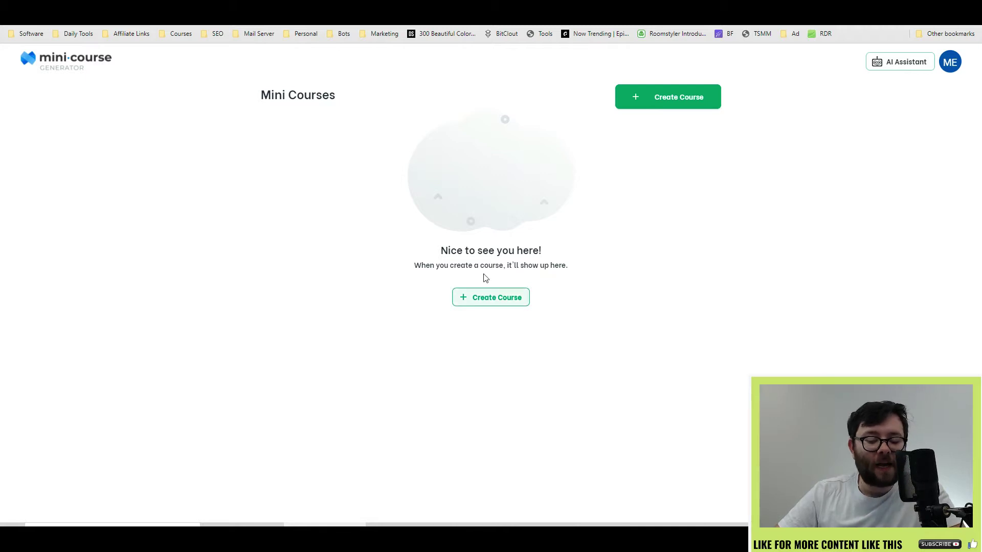
# Step: Create a new course named MMO Alliance and skip the quick-start tutorial
pyautogui.click(508, 296)
pyautogui.click(500, 278)
pyautogui.write('MMO Affiliates')
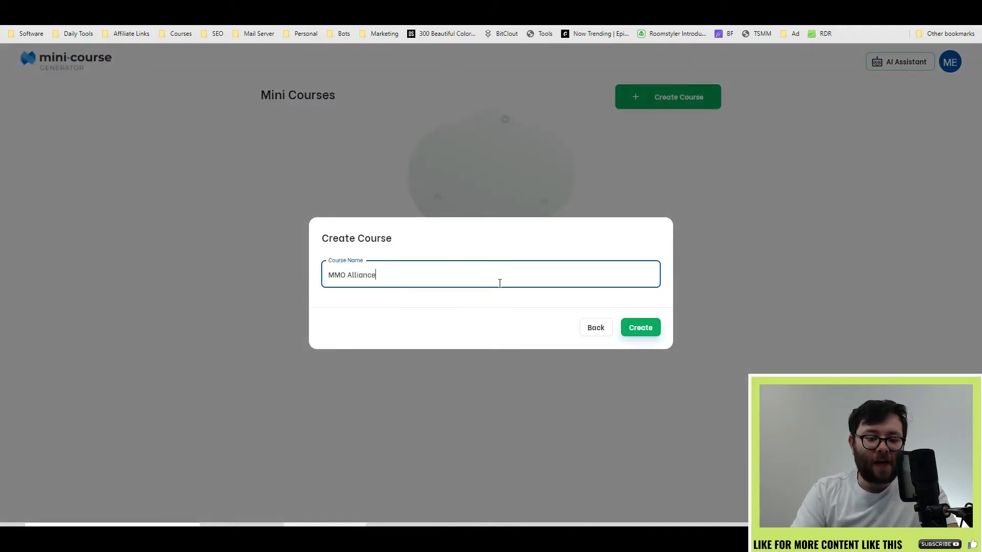
pyautogui.click(634, 327)
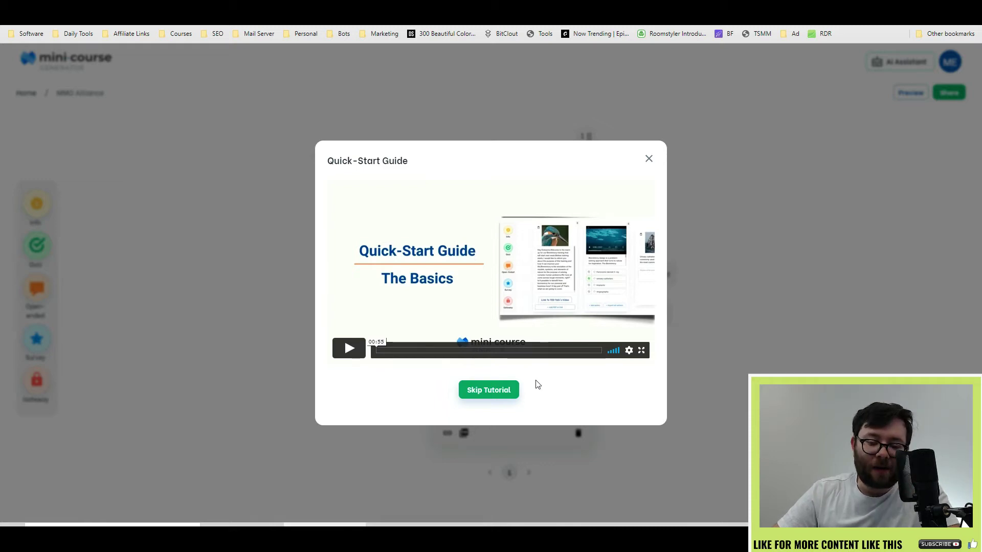
pyautogui.click(506, 391)
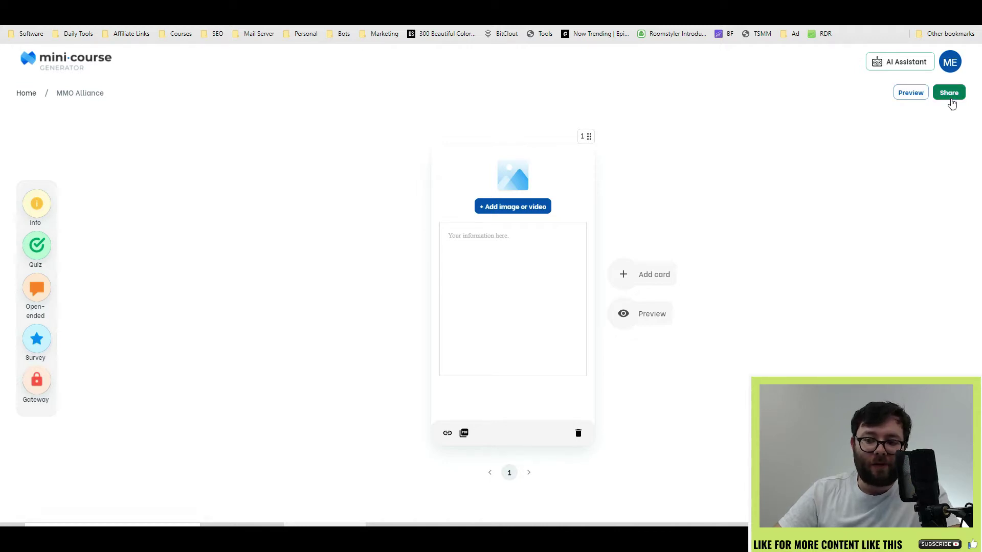
# Step: Paste a YouTube video link into the first card's media slot and embed the video
pyautogui.click(909, 95)
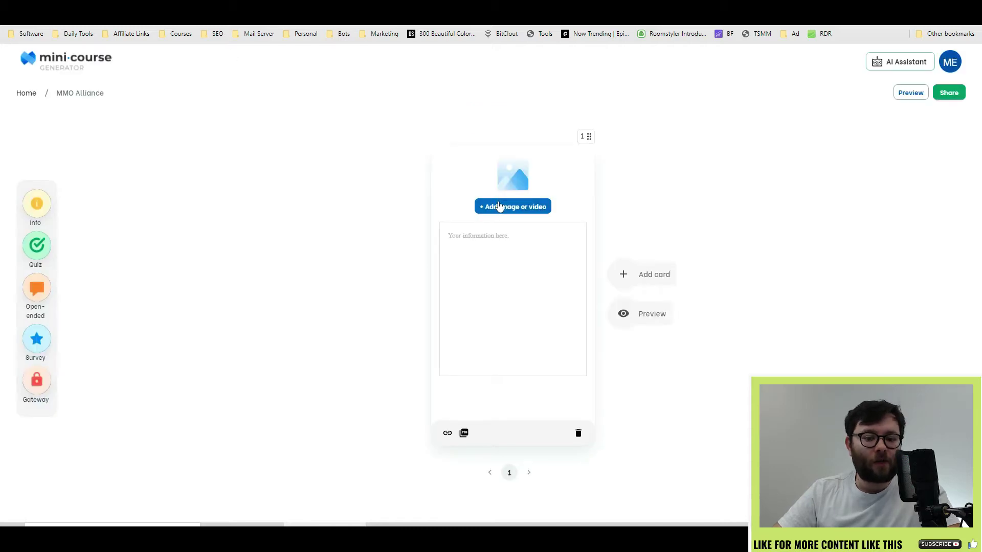
pyautogui.click(499, 206)
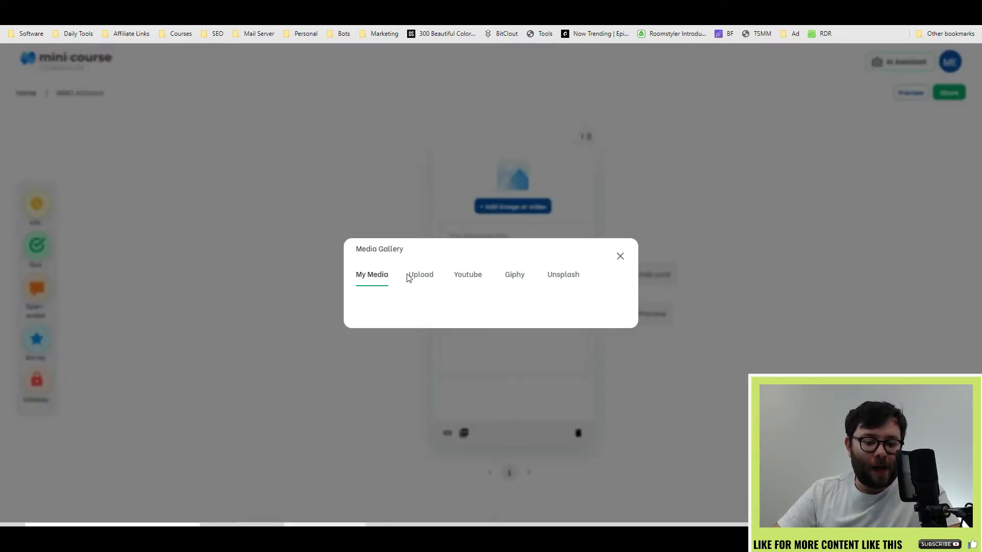
pyautogui.click(411, 276)
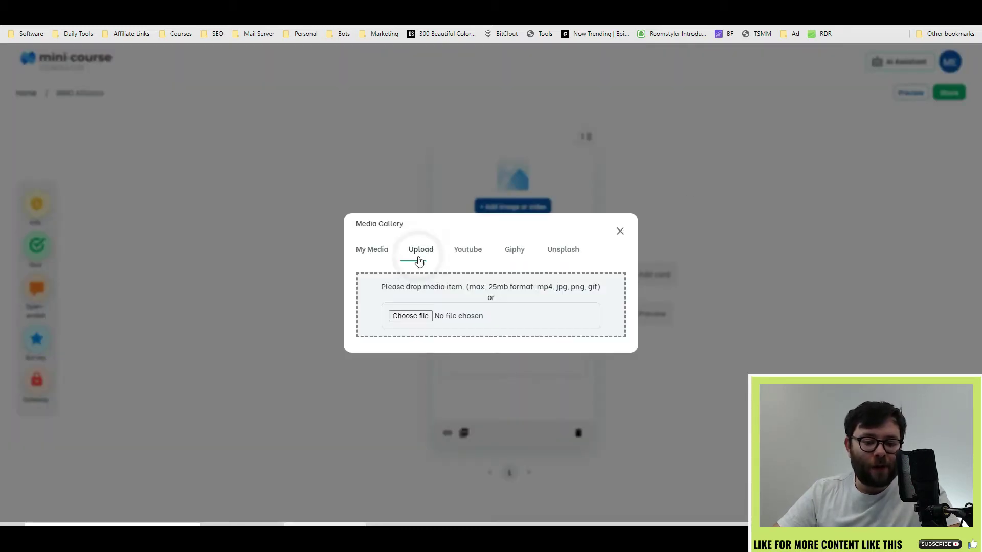
pyautogui.click(480, 254)
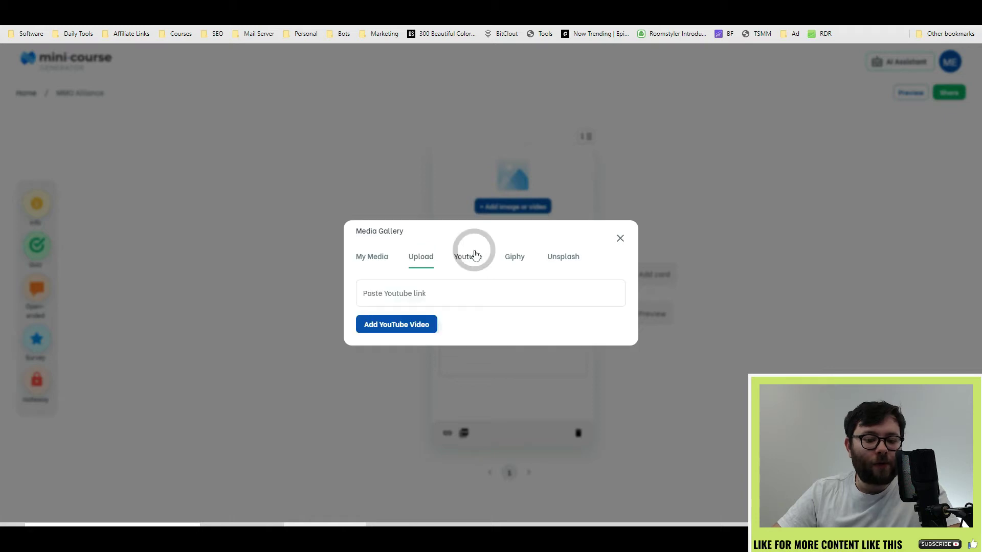
pyautogui.click(520, 264)
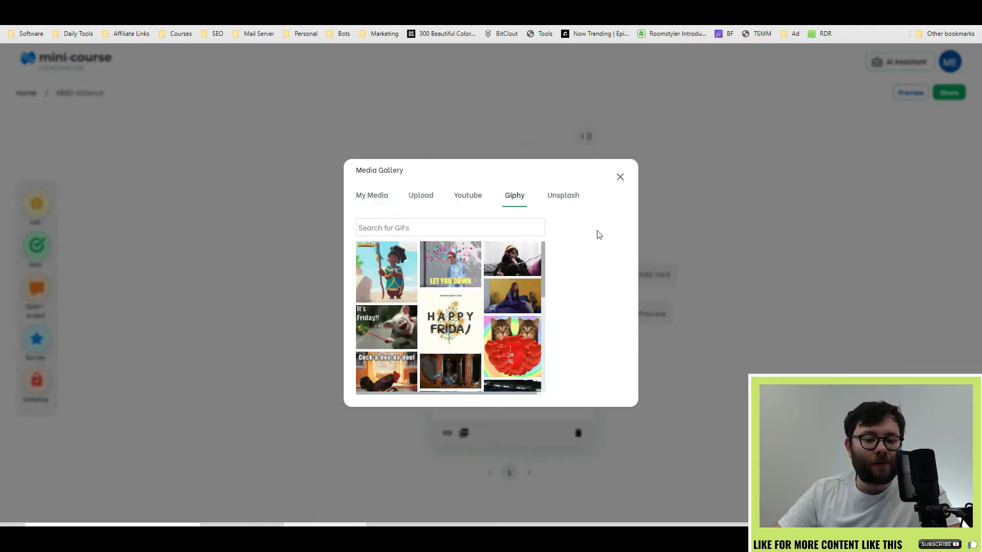
pyautogui.click(564, 195)
pyautogui.click(467, 240)
pyautogui.click(484, 291)
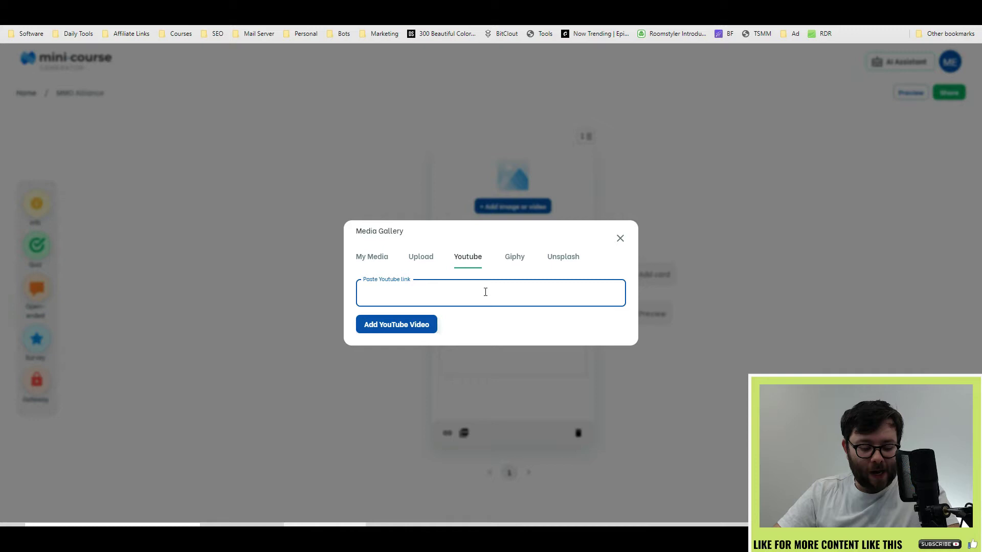
pyautogui.write('https://www.youtube.com/watch?v=WvOZ9TmqPY0&t=99s')
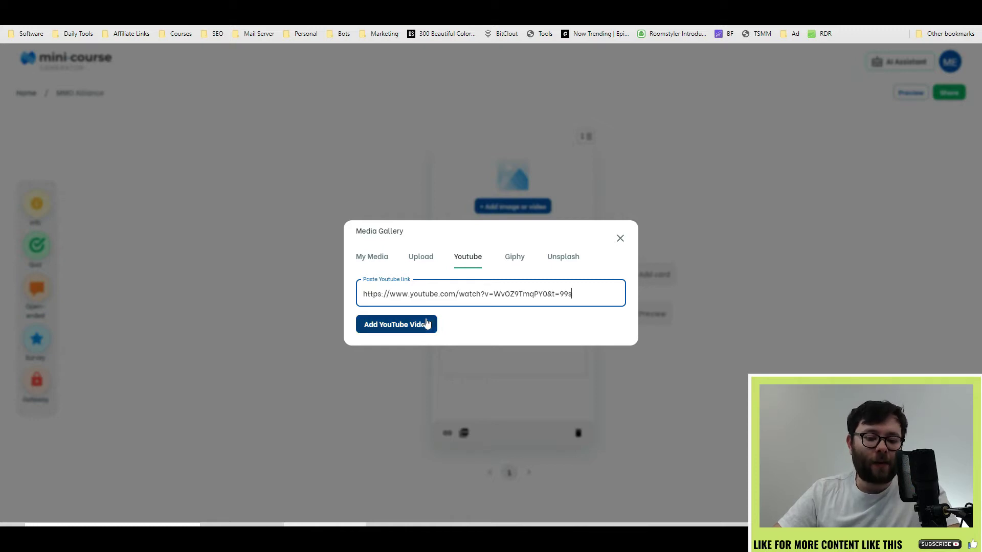
pyautogui.click(426, 324)
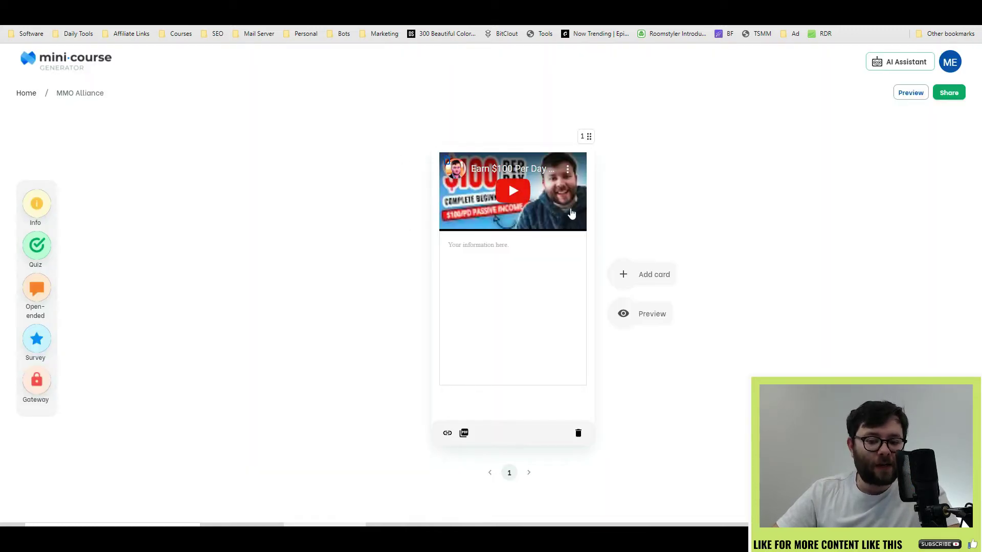
# Step: Paste the video description into the card text as plain text
pyautogui.rightClick(499, 269)
pyautogui.click(543, 360)
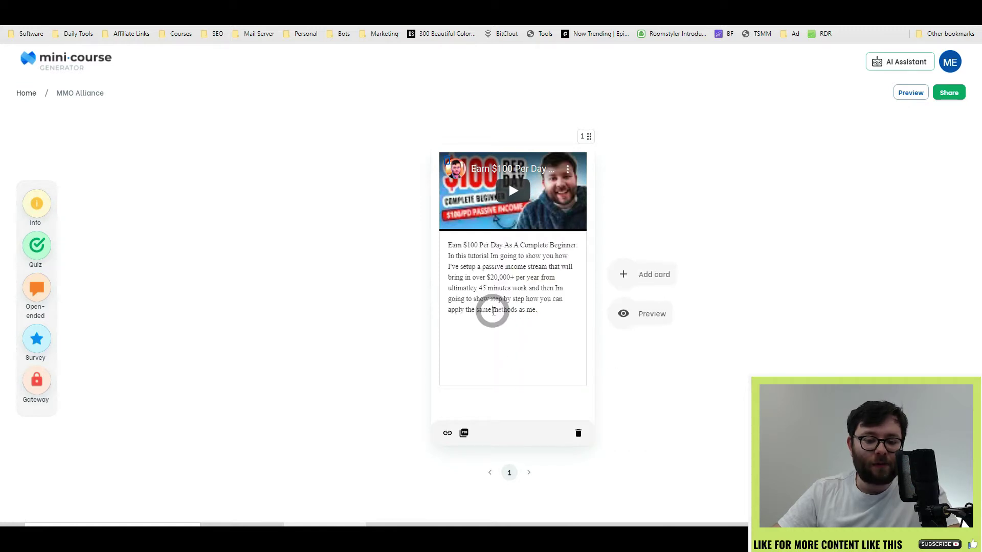
pyautogui.doubleClick(493, 310)
pyautogui.click(447, 433)
pyautogui.click(469, 266)
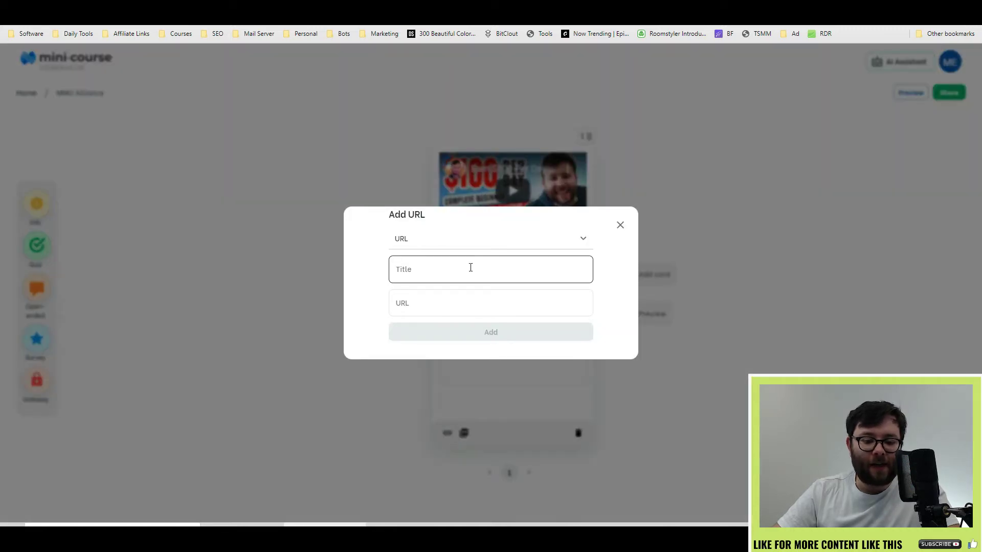
pyautogui.write('Mmo')
pyautogui.click(450, 307)
pyautogui.write('https://hello.com')
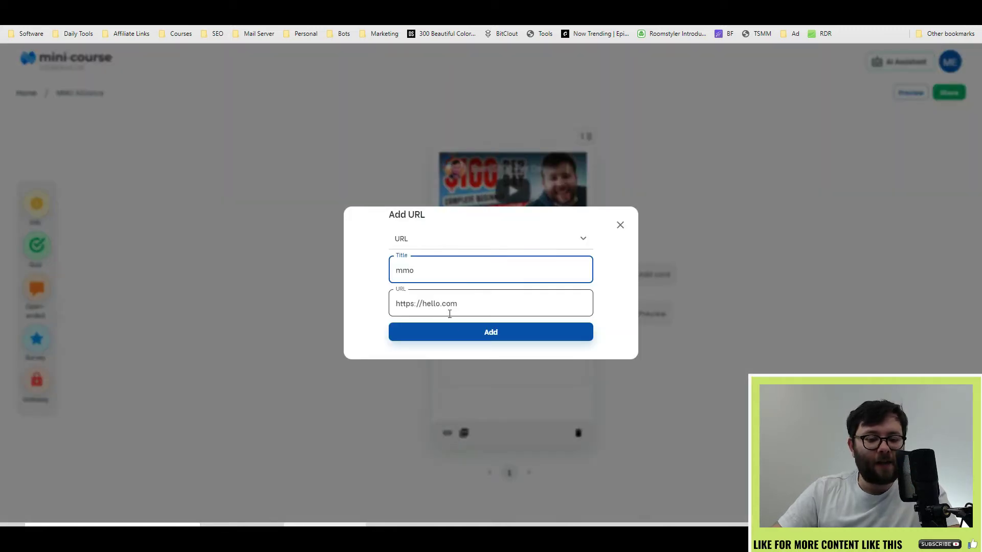
pyautogui.click(451, 327)
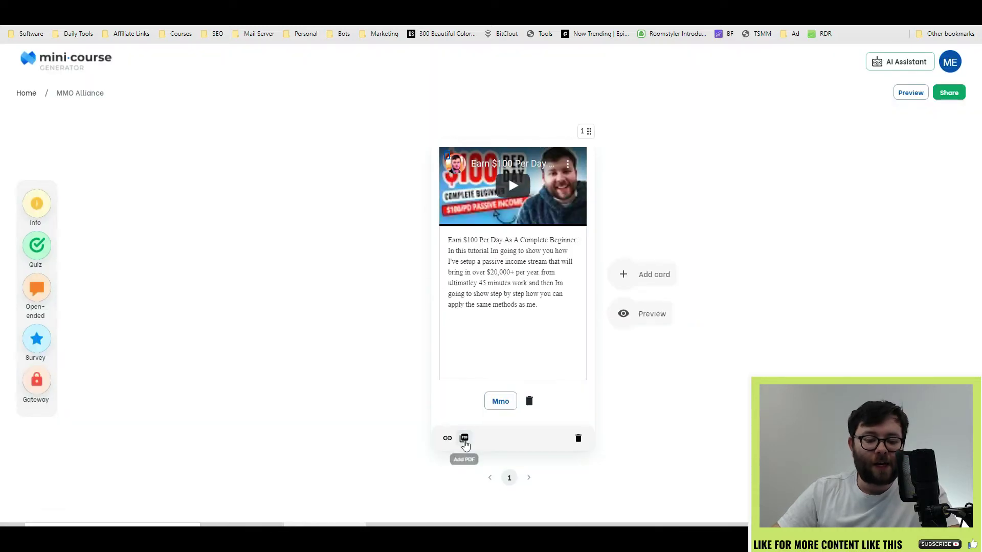
pyautogui.click(472, 443)
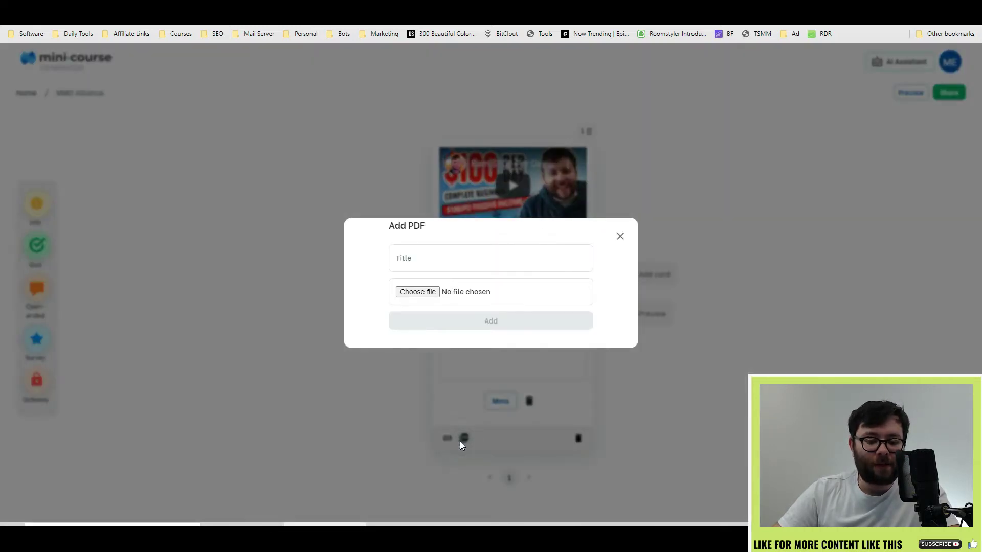
pyautogui.click(652, 321)
pyautogui.click(645, 323)
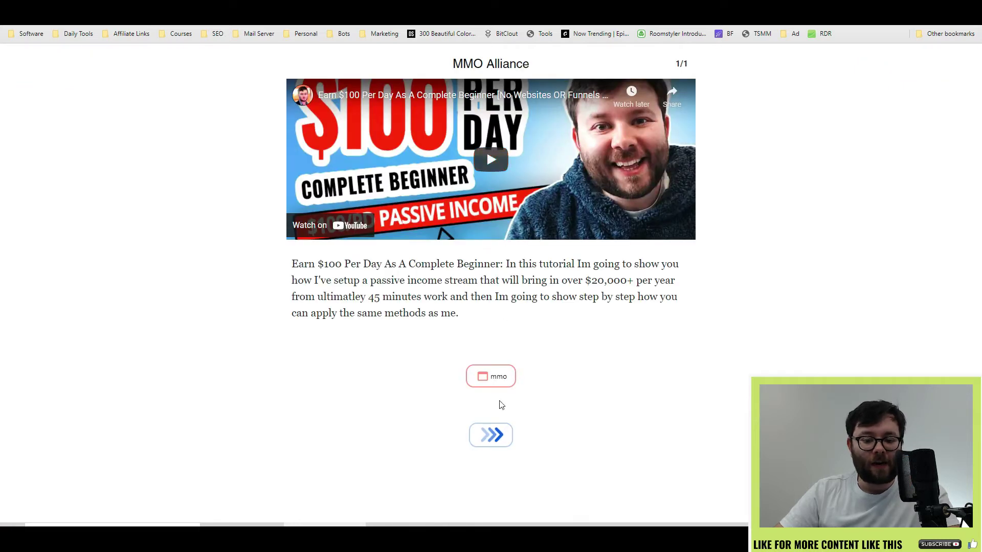
pyautogui.moveTo(370, 263); pyautogui.dragTo(550, 297)
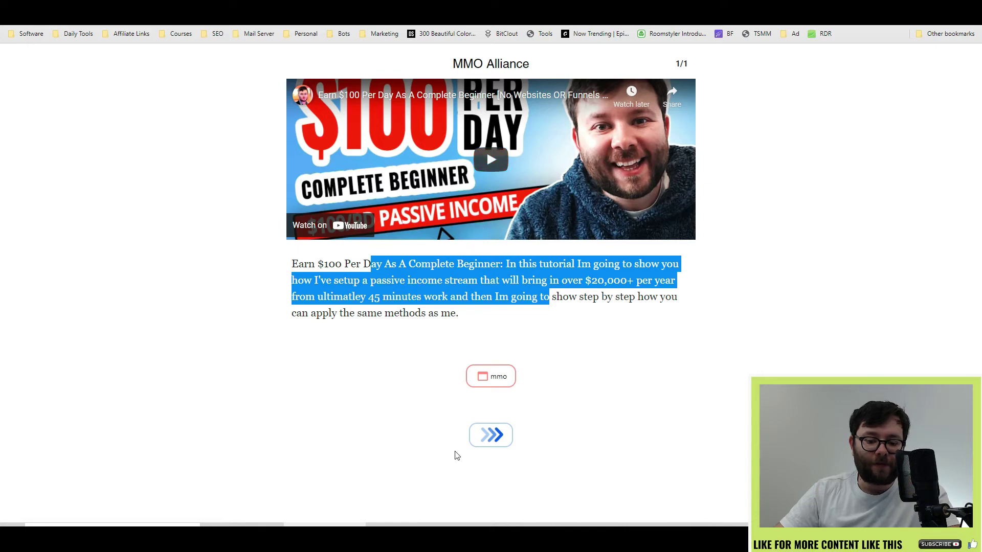
pyautogui.click(478, 438)
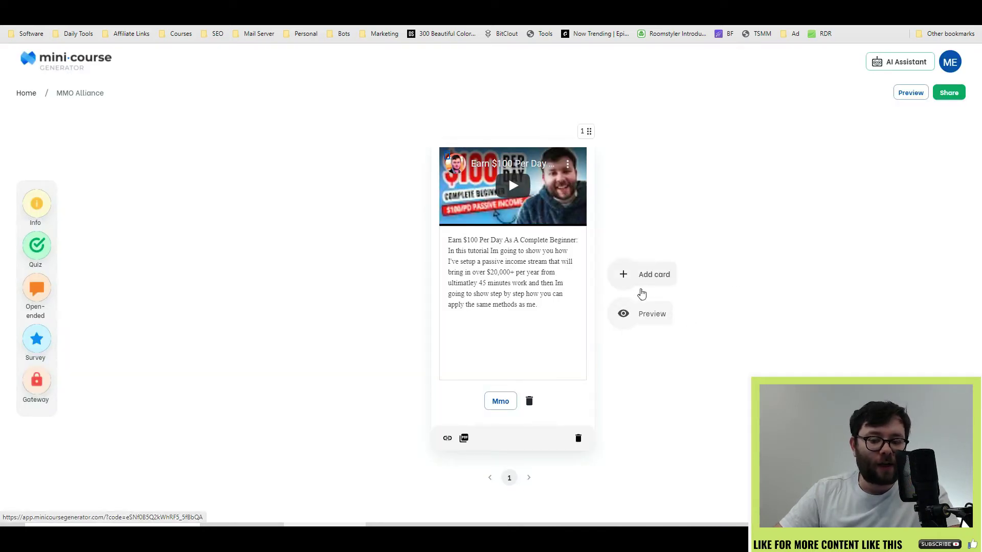
# Step: Add a blank info card and a multiple-answer quiz asking 'what is the meaning life?'
pyautogui.click(642, 280)
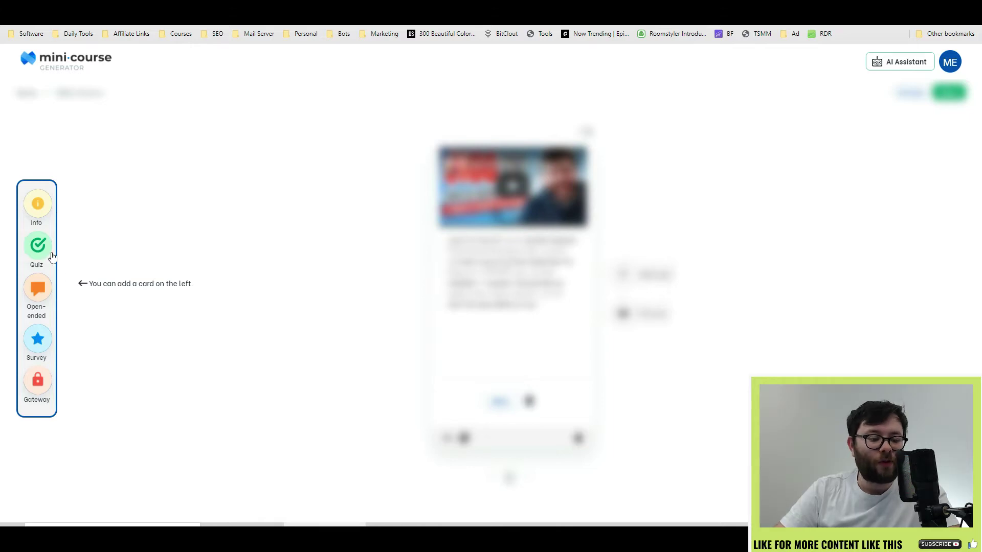
pyautogui.click(38, 206)
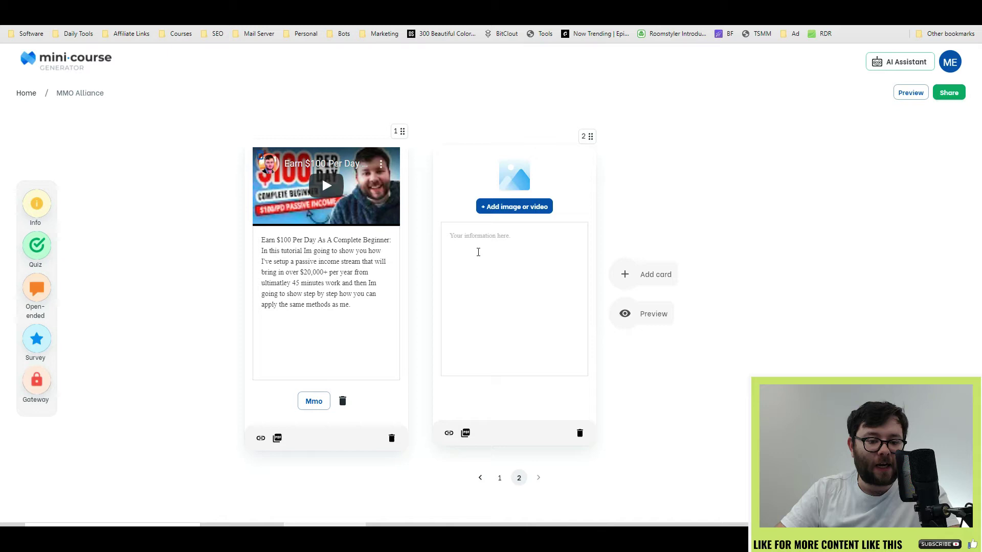
pyautogui.moveTo(43, 256)
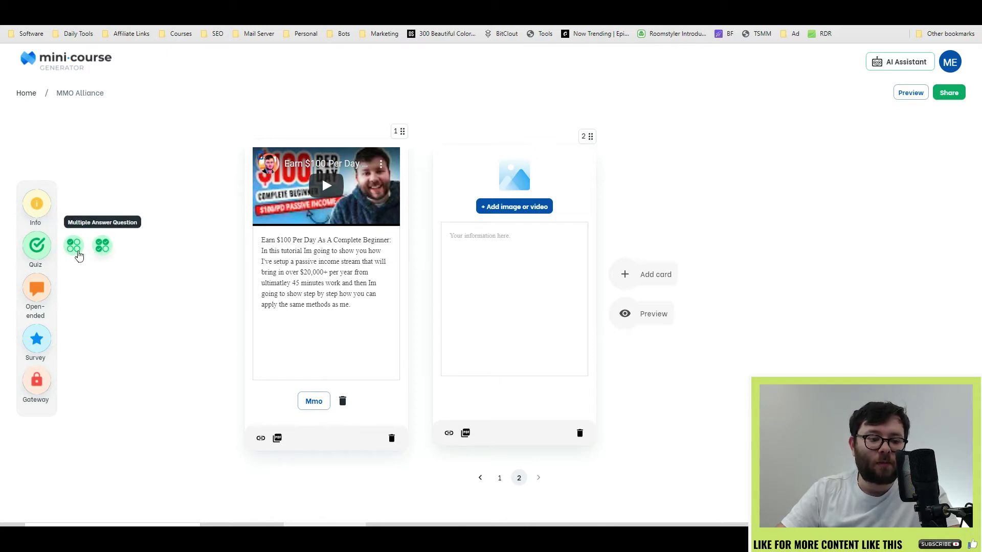
pyautogui.click(103, 246)
pyautogui.click(547, 238)
pyautogui.write('what i')
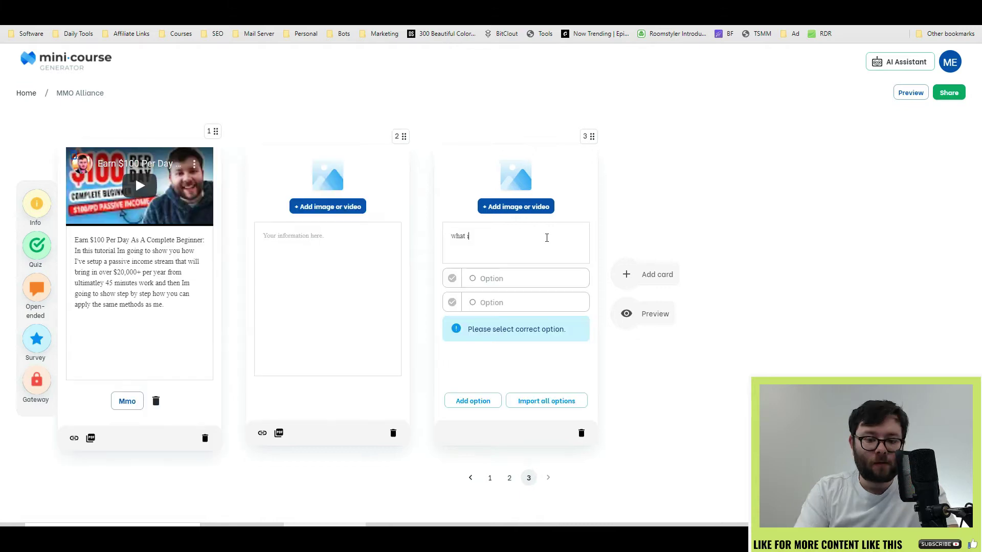
pyautogui.write('s the meaning life?')
# Step: Give the quiz answers 49 and 23, import 21 as a third, then add an open-ended card
pyautogui.click(532, 278)
pyautogui.write('49')
pyautogui.click(524, 302)
pyautogui.write('23')
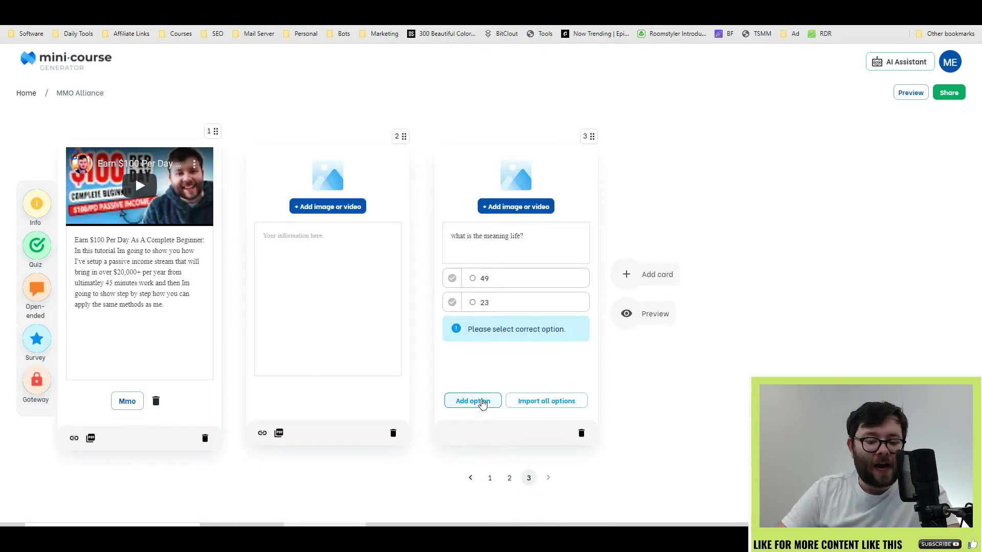
pyautogui.click(482, 404)
pyautogui.click(542, 401)
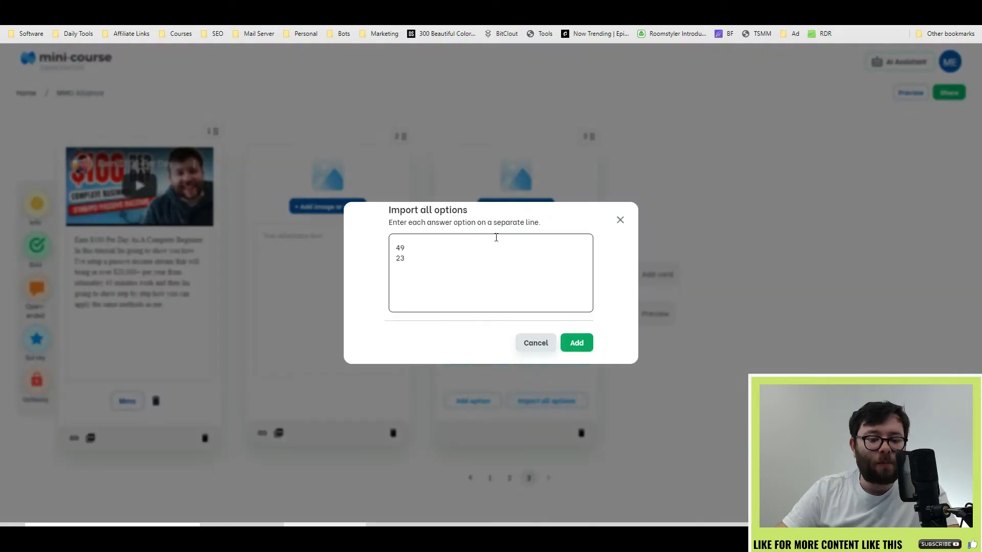
pyautogui.click(471, 265)
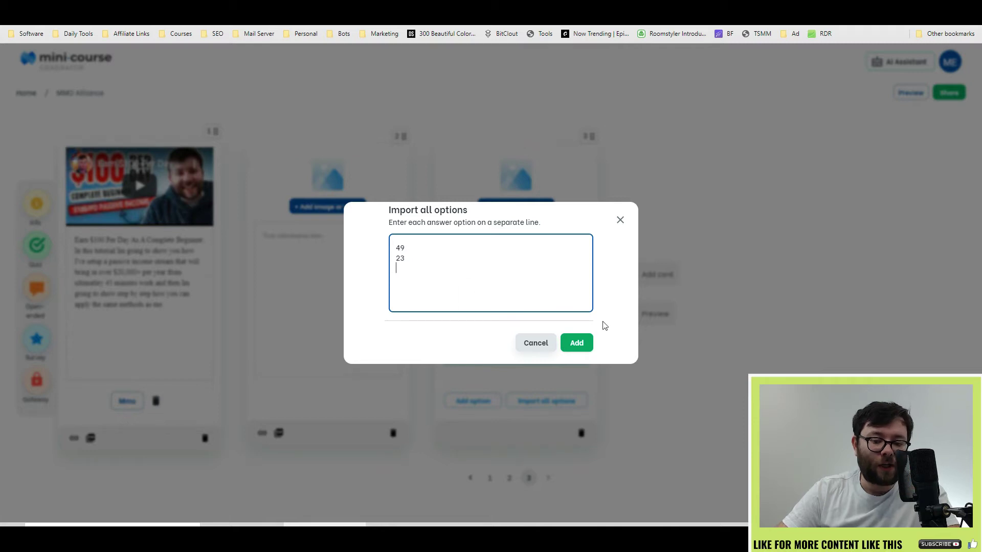
pyautogui.write('21')
pyautogui.click(576, 343)
pyautogui.click(42, 296)
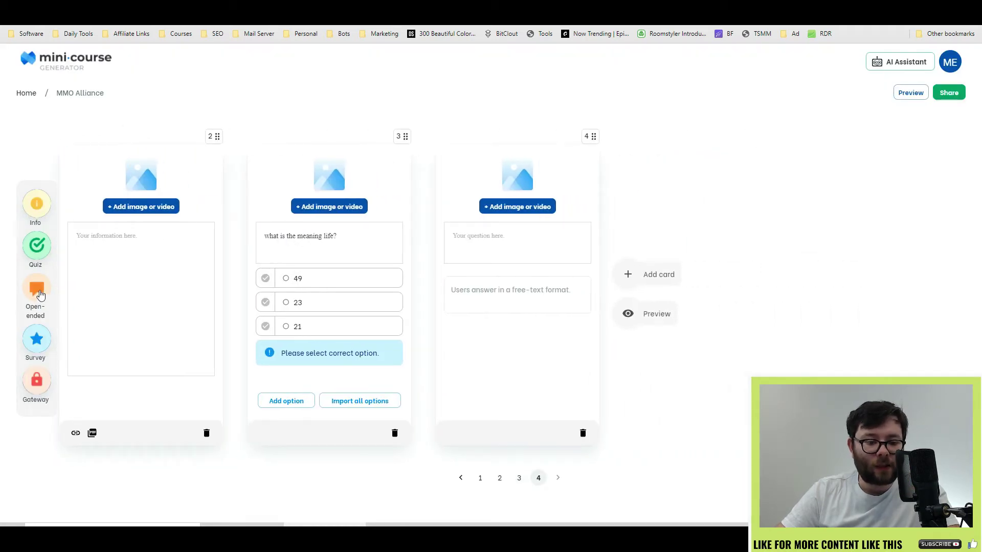
# Step: Make the open-ended card ask 'how old are you?' and add a star-rating survey card
pyautogui.click(471, 239)
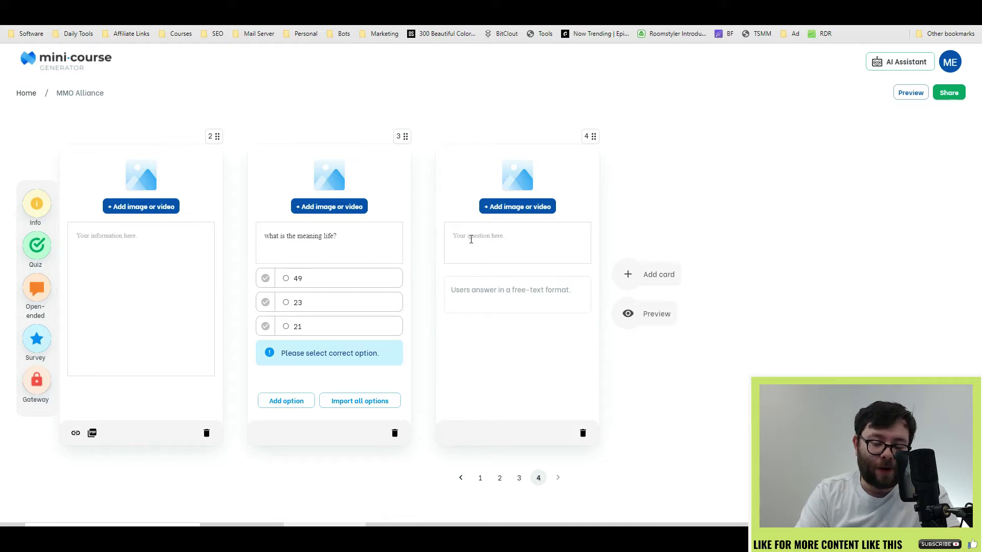
pyautogui.write('how old are you?')
pyautogui.moveTo(36, 351)
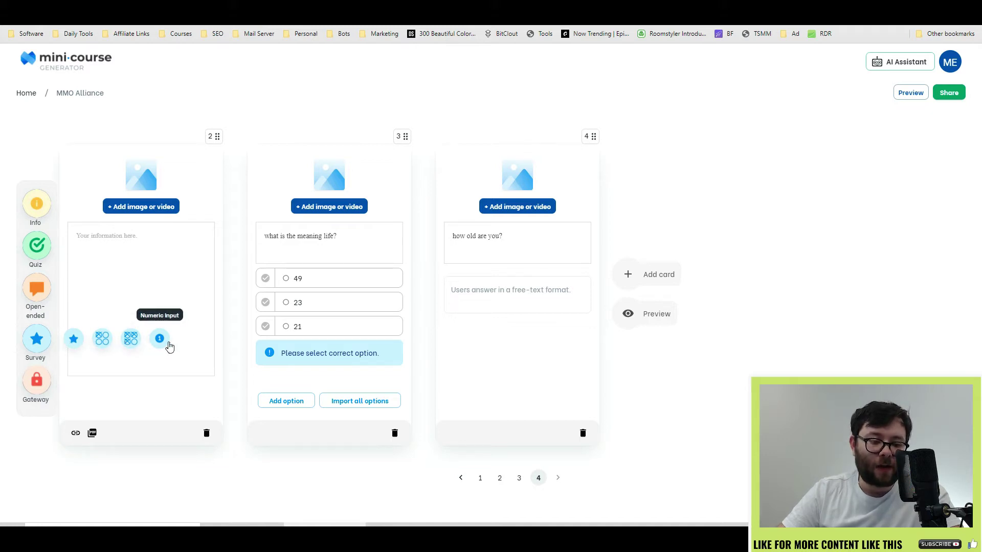
pyautogui.click(75, 339)
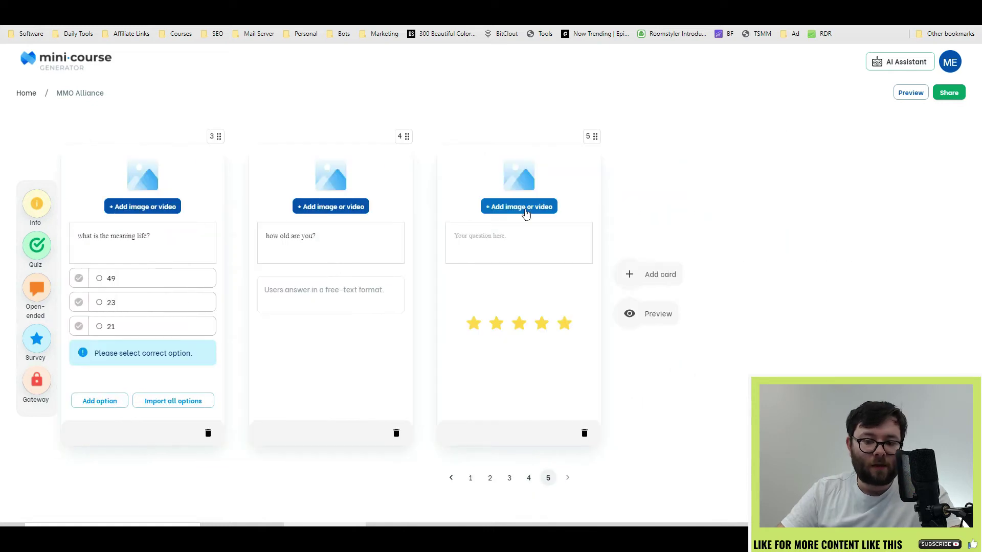
# Step: Top the rating card with a three-star GIF found by searching Giphy for 'rating'
pyautogui.click(525, 207)
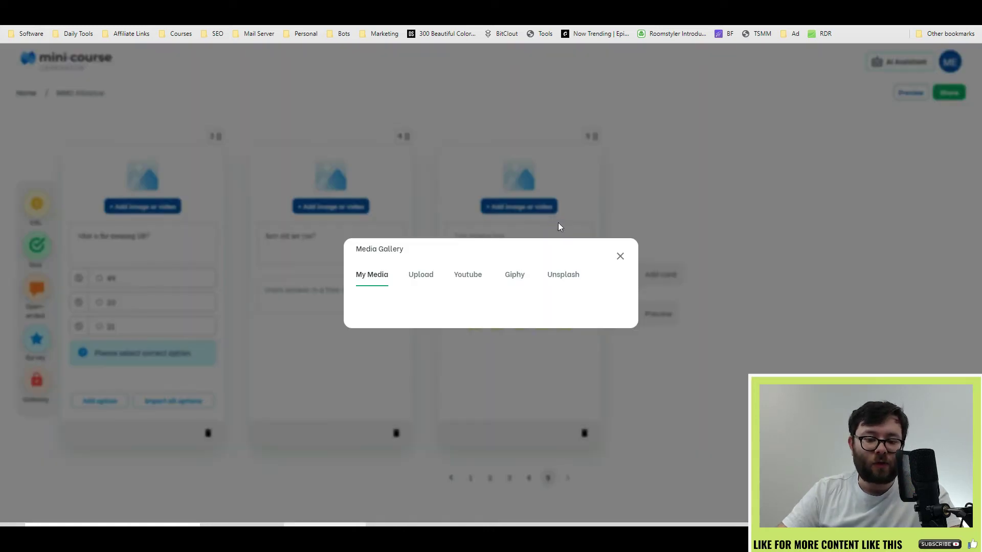
pyautogui.click(532, 275)
pyautogui.click(491, 229)
pyautogui.write('rating')
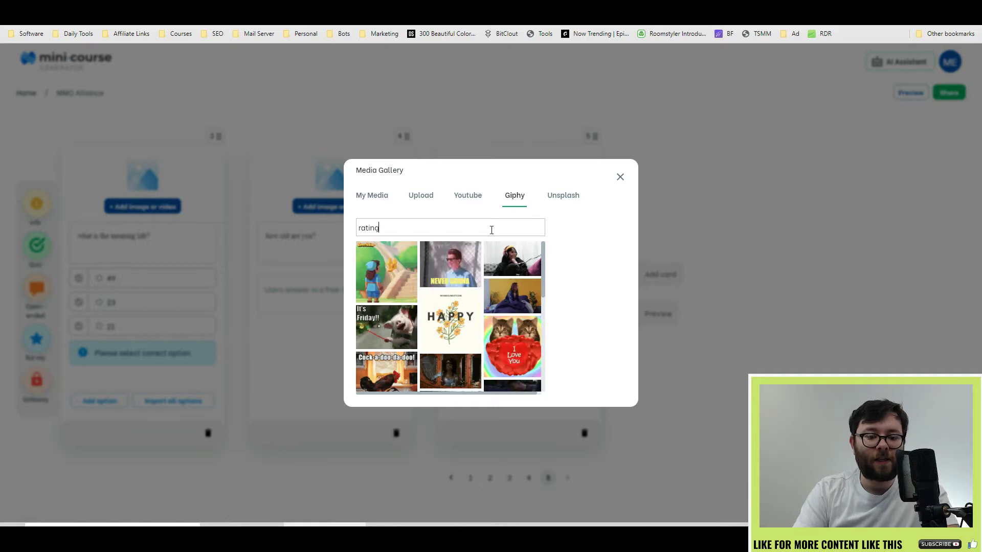
pyautogui.click(512, 261)
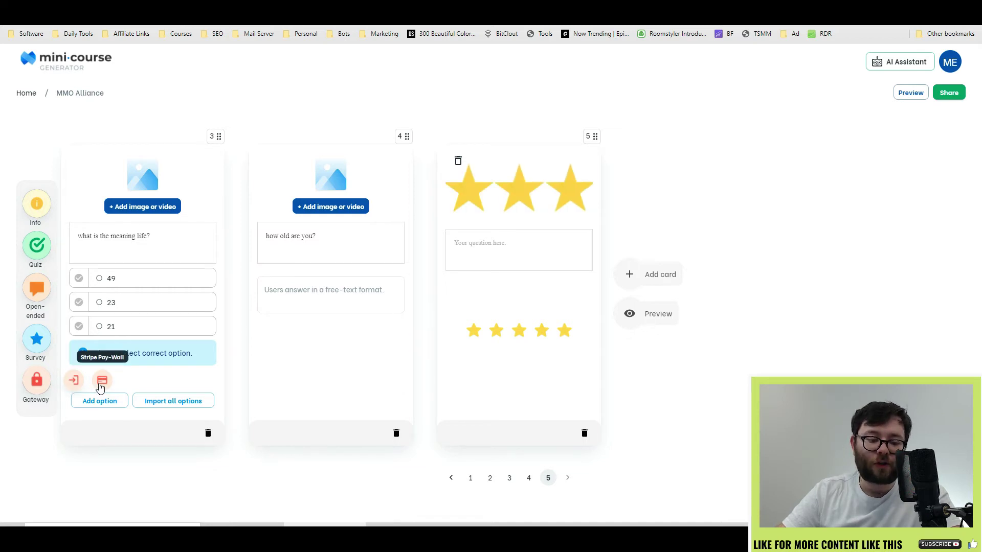
# Step: Add a Stripe pay-wall card with a GIF from a Giphy search for 'payment'
pyautogui.click(98, 381)
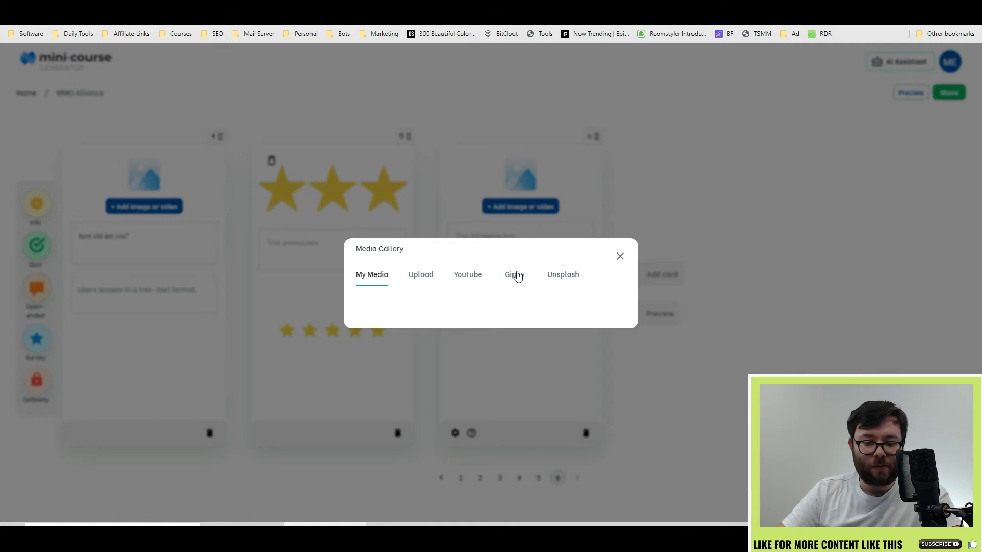
pyautogui.click(515, 274)
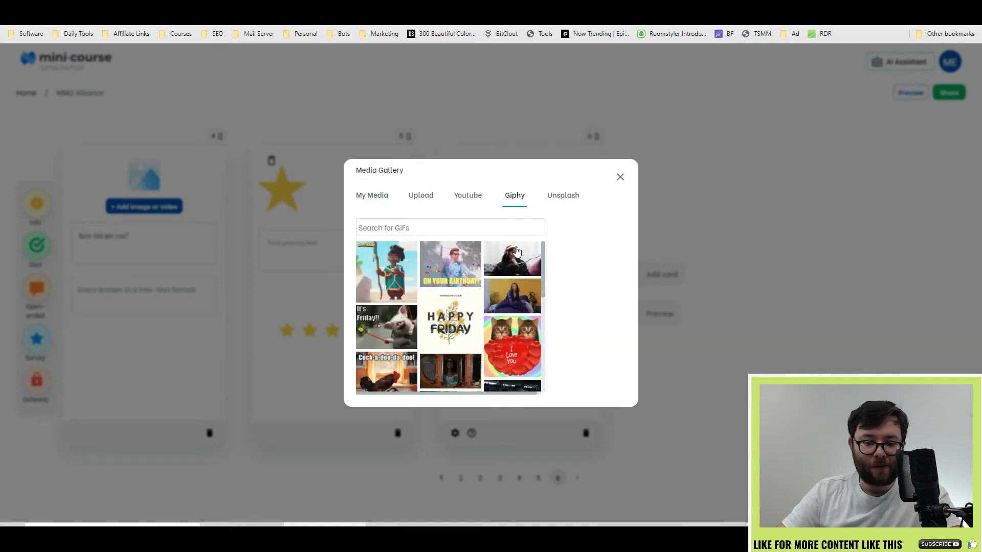
pyautogui.click(502, 228)
pyautogui.write('payment')
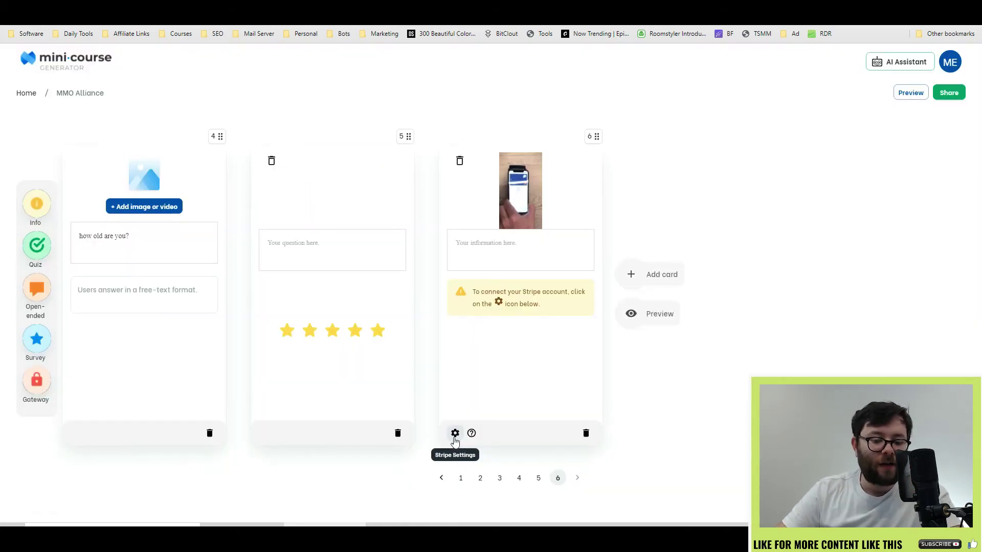
# Step: Keep the Stripe integration's payment mode set to Test
pyautogui.click(455, 433)
pyautogui.click(415, 285)
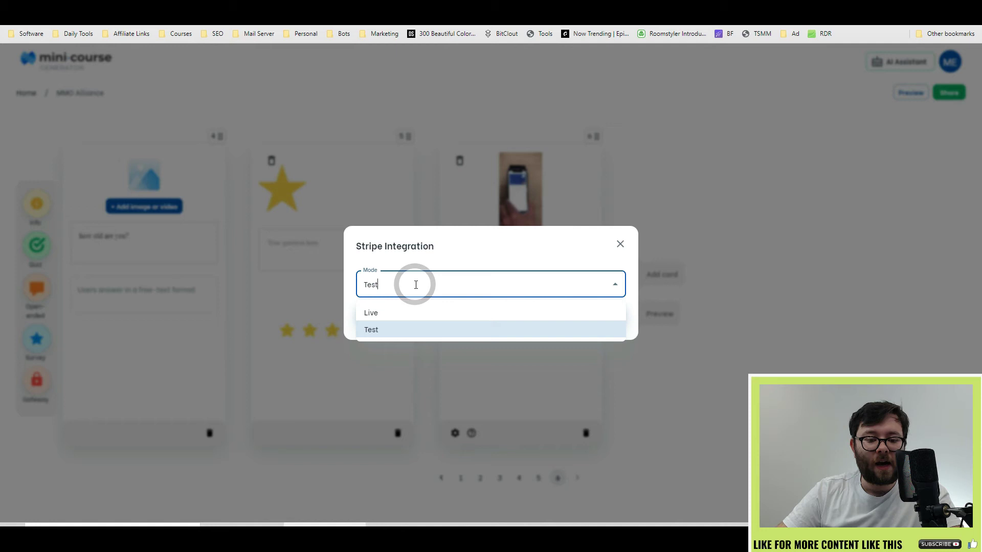
pyautogui.doubleClick(415, 285)
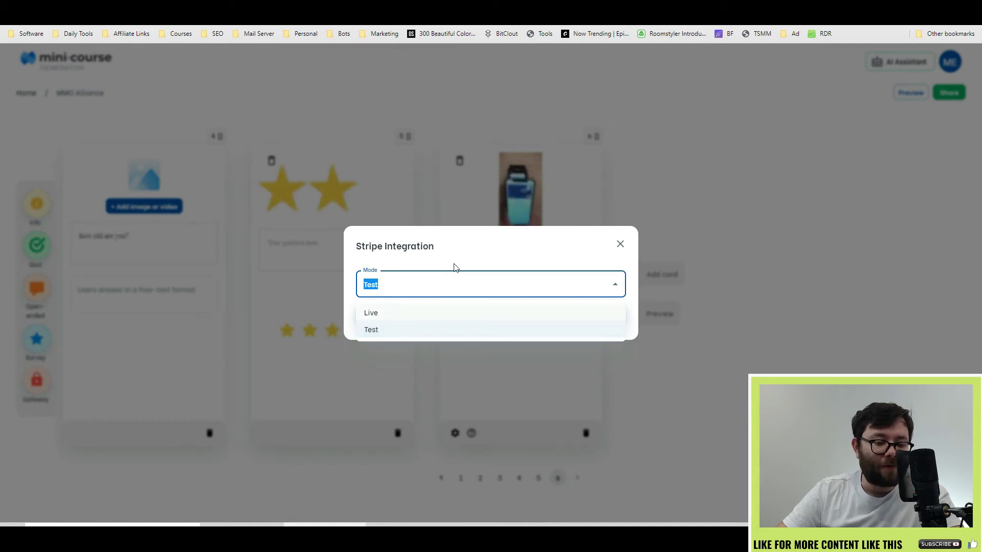
pyautogui.click(432, 259)
pyautogui.click(450, 313)
# Step: Add a sign-up card with a 'signup' stock photo and the question 'enter your email'
pyautogui.moveTo(32, 381)
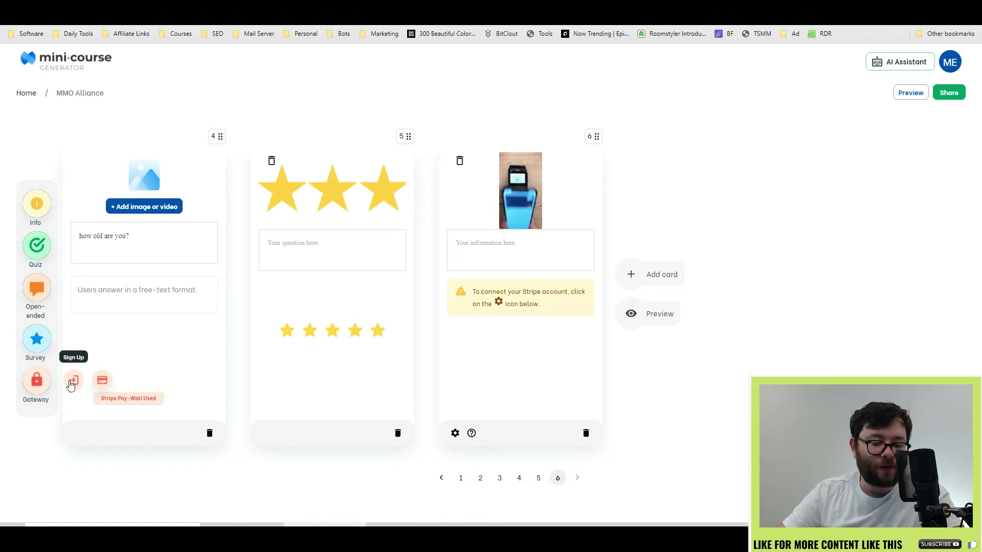
pyautogui.click(72, 381)
pyautogui.click(501, 279)
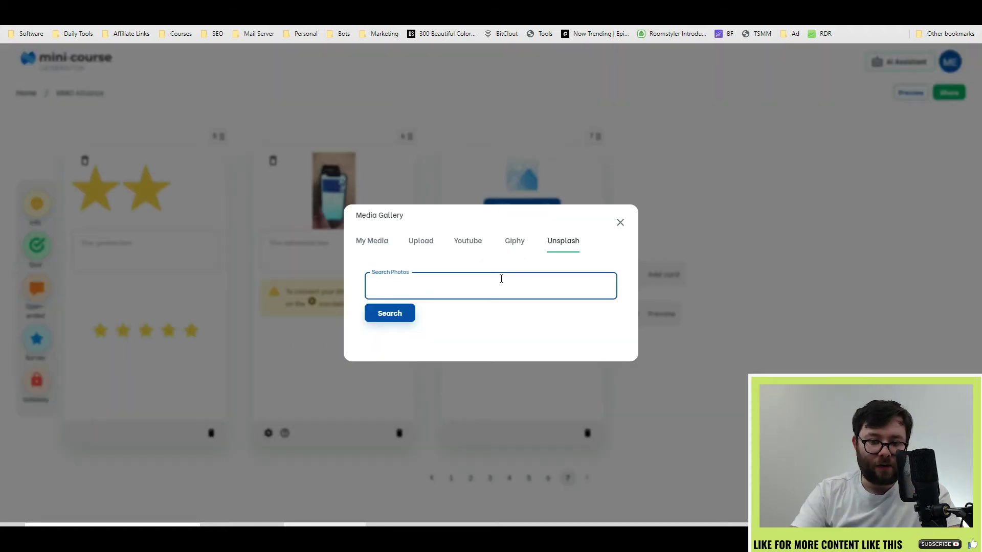
pyautogui.write('signup')
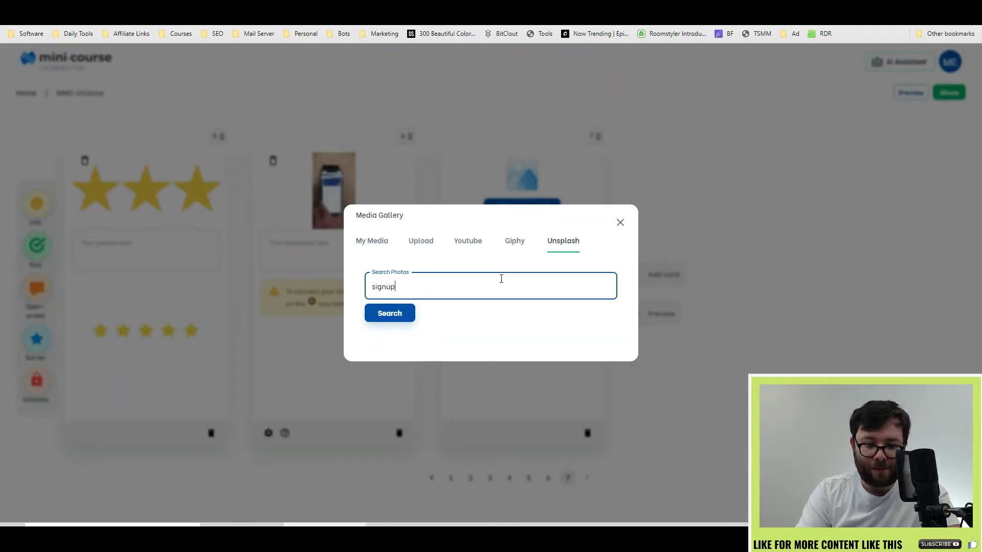
pyautogui.write('enter your email')
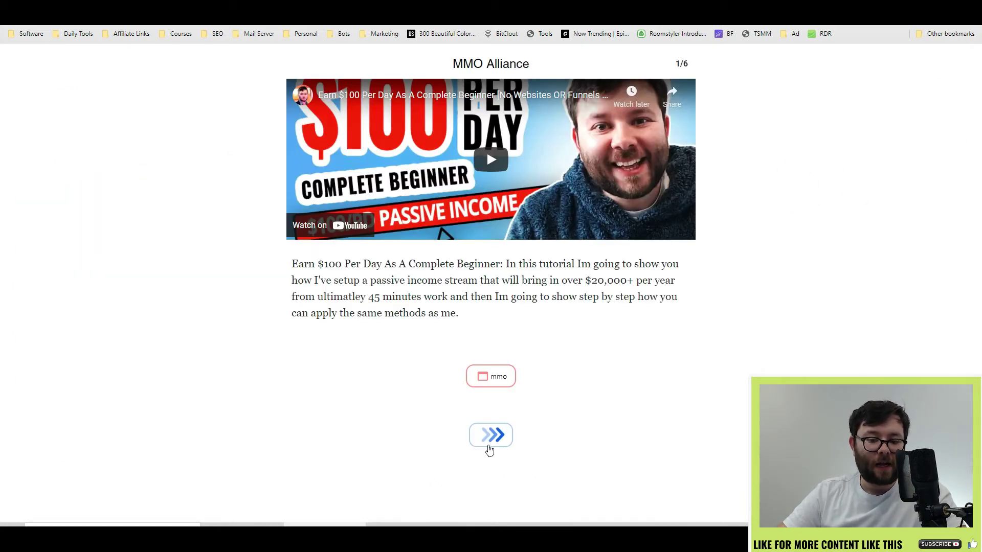
# Step: Preview the course, answering the quiz with 49, giving an age and a five-star rating
pyautogui.click(490, 434)
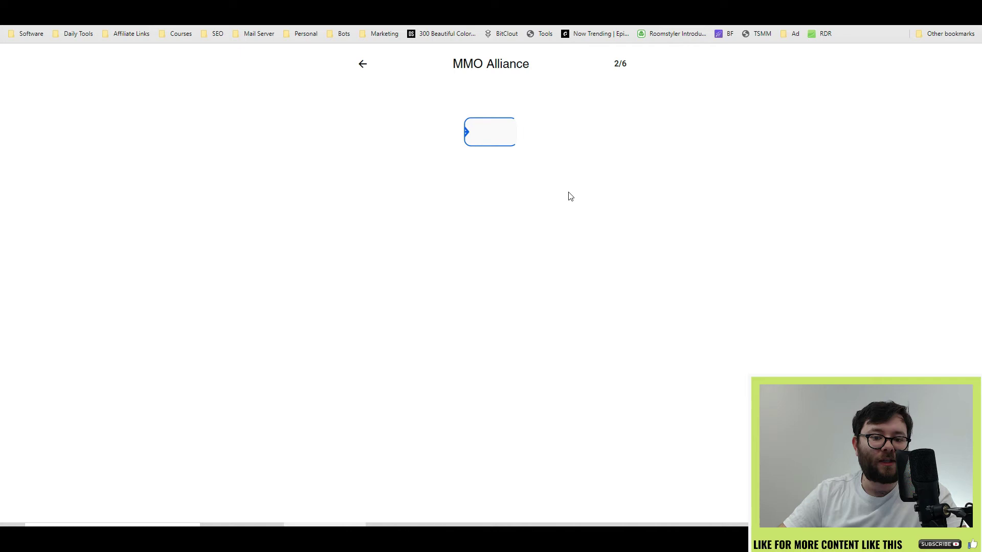
pyautogui.click(491, 132)
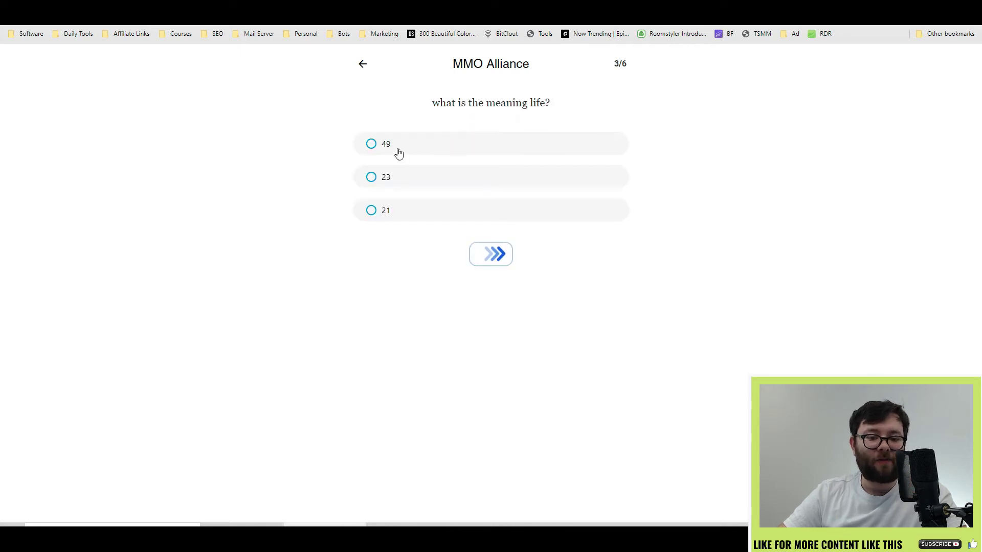
pyautogui.click(399, 153)
pyautogui.click(490, 224)
pyautogui.click(541, 179)
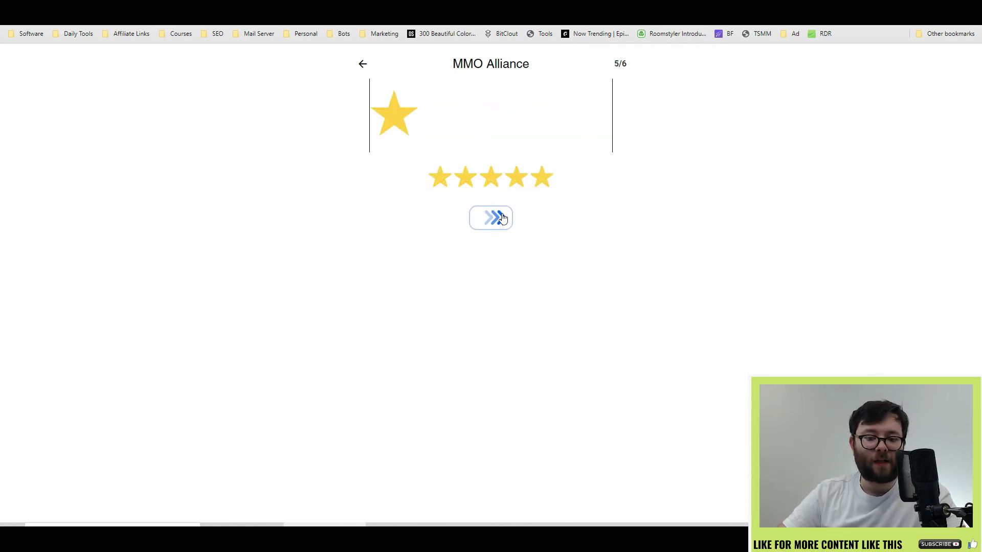
pyautogui.click(503, 218)
# Step: Submit a test e-mail address to finish the course, then download its response report from the dashboard
pyautogui.click(481, 345)
pyautogui.press('Return')
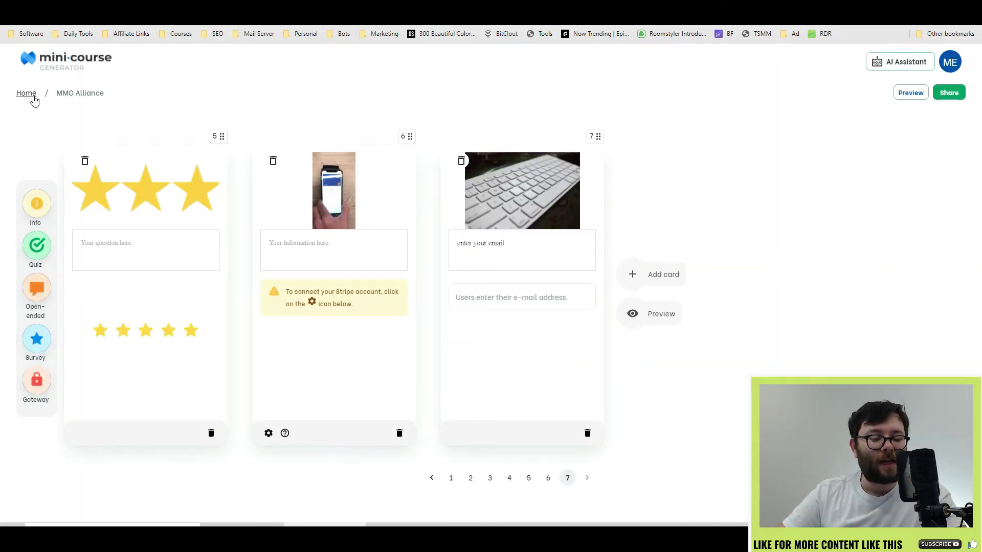
pyautogui.click(34, 99)
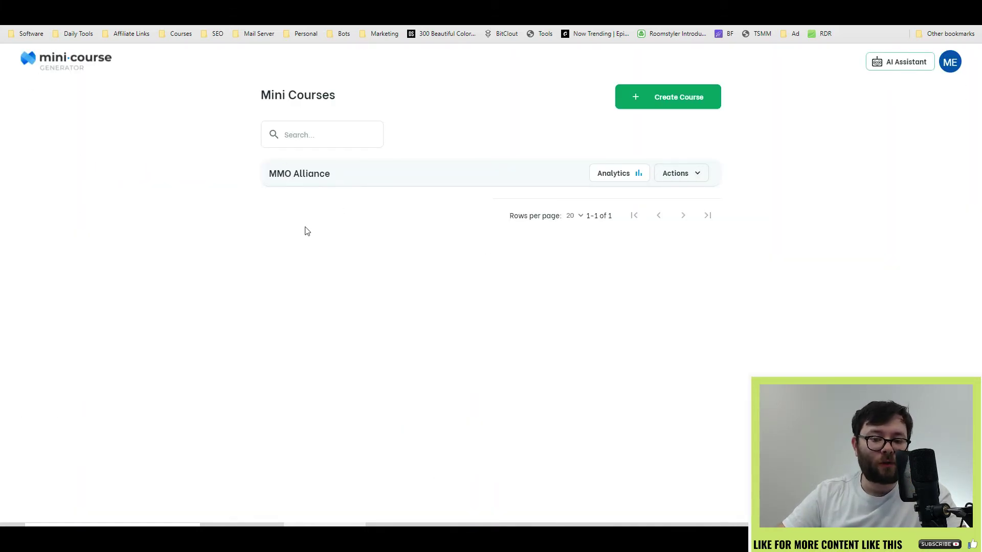
pyautogui.click(605, 174)
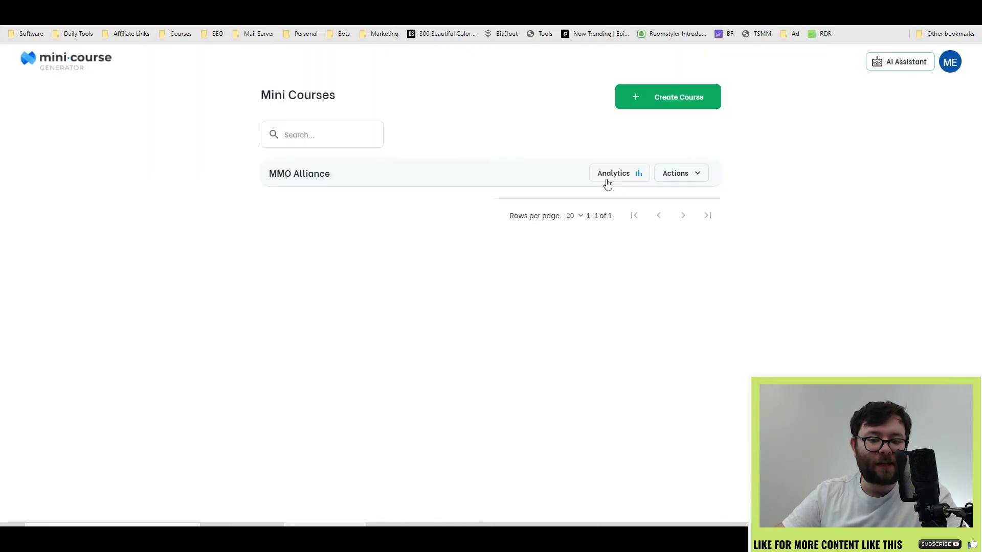
# Step: Open report (1).xlsx and inspect row 2: answer date, quiz False, age 44 and the e-mail
pyautogui.click(55, 511)
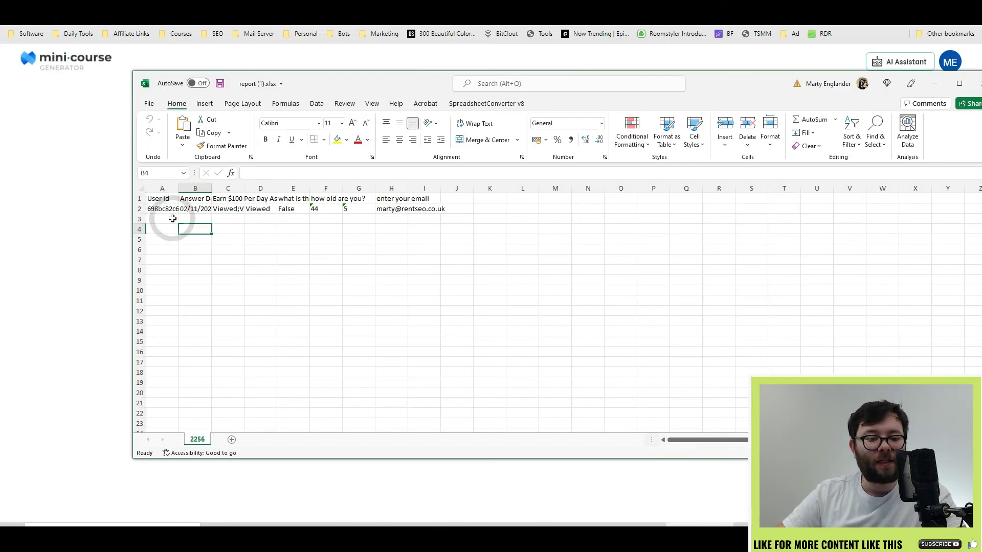
pyautogui.moveTo(171, 215); pyautogui.dragTo(213, 212)
pyautogui.click(200, 210)
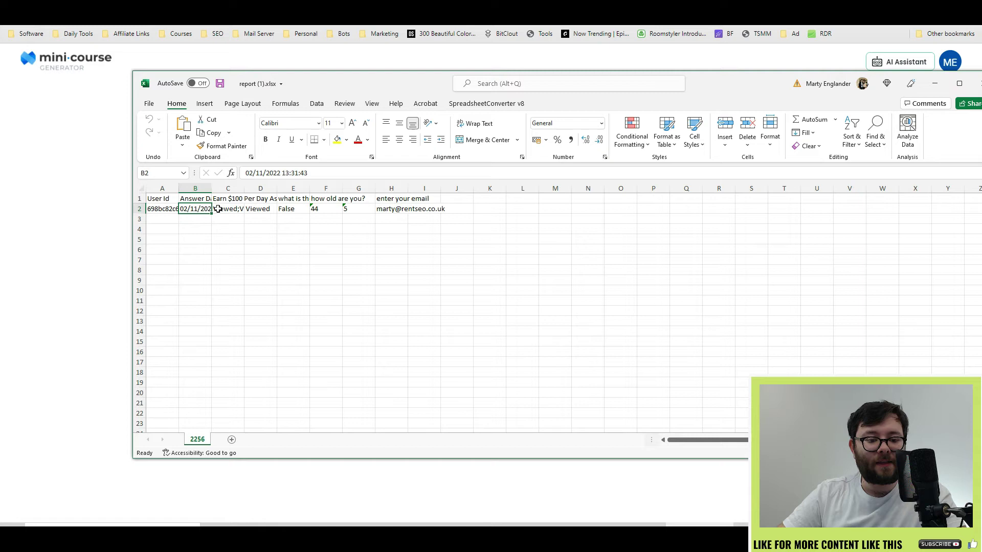
pyautogui.click(230, 207)
pyautogui.click(258, 210)
pyautogui.click(285, 210)
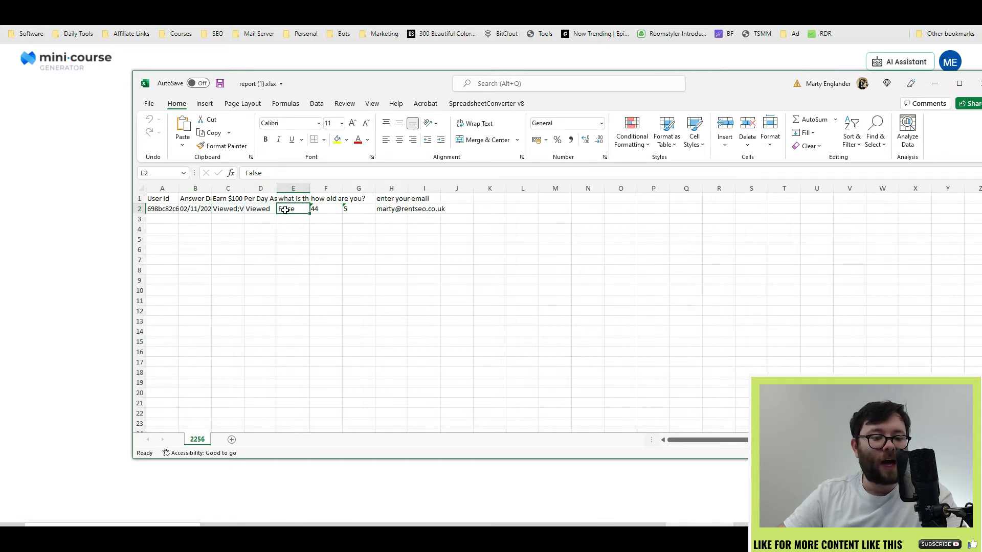
pyautogui.click(335, 211)
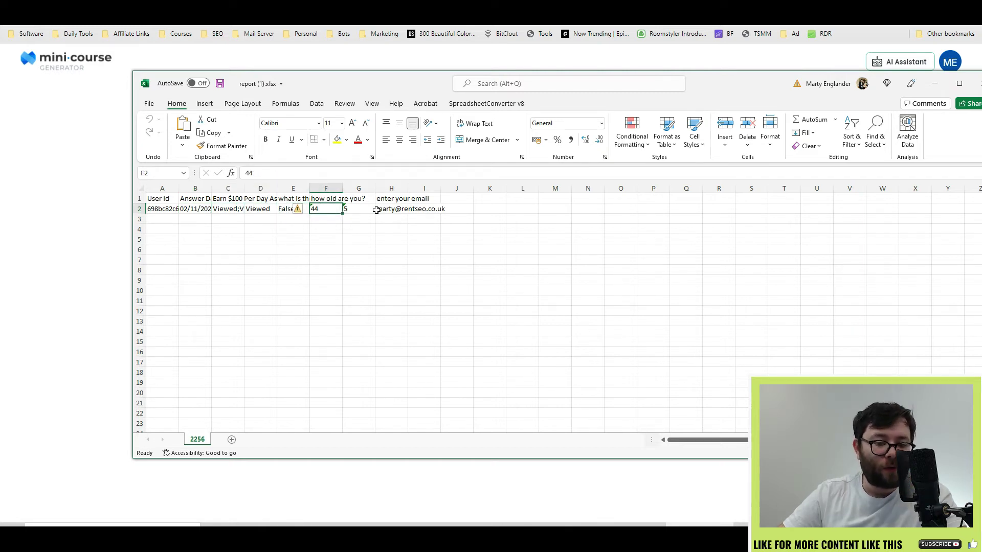
pyautogui.click(381, 209)
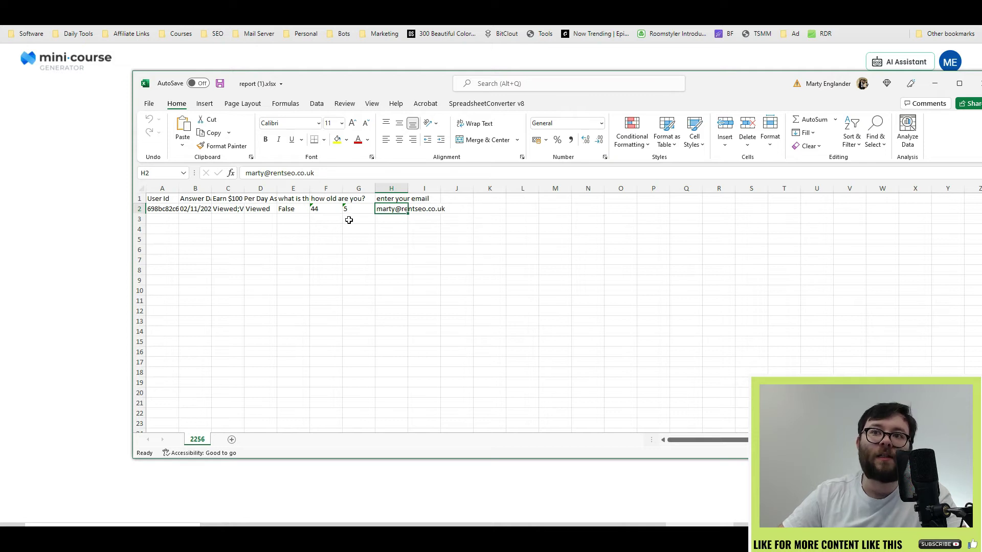
# Step: Close the report and return to the courses list, briefly opening MMO Alliance's action list
pyautogui.click(934, 83)
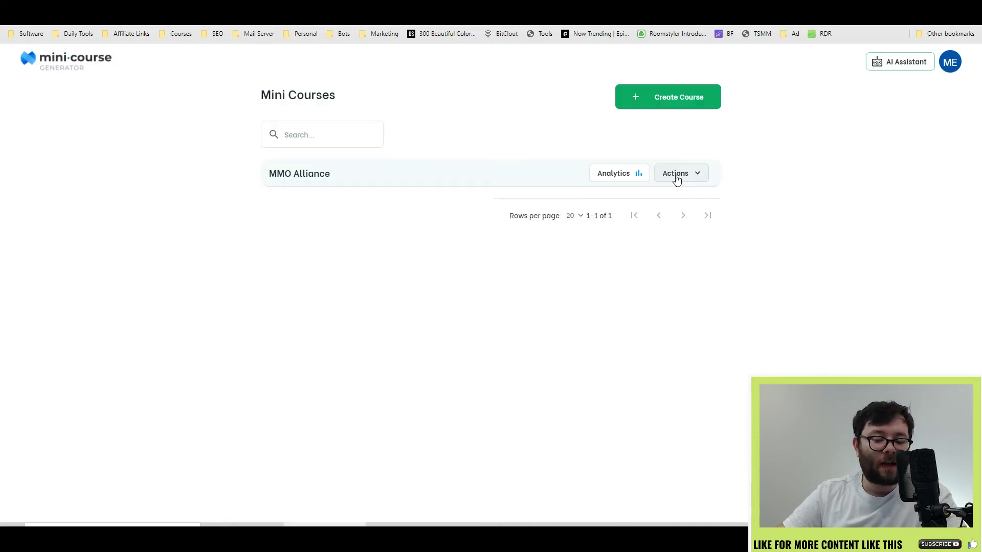
pyautogui.click(674, 176)
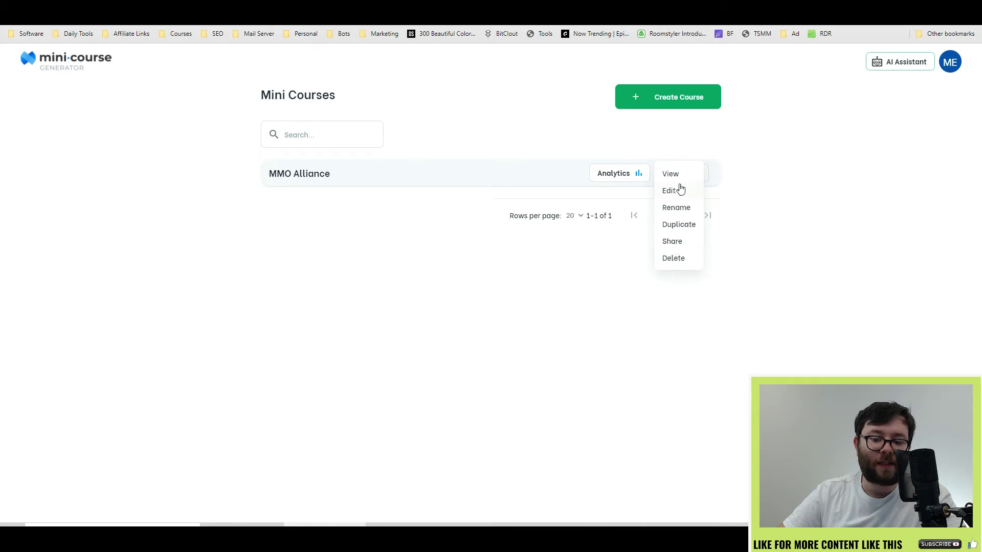
pyautogui.click(678, 243)
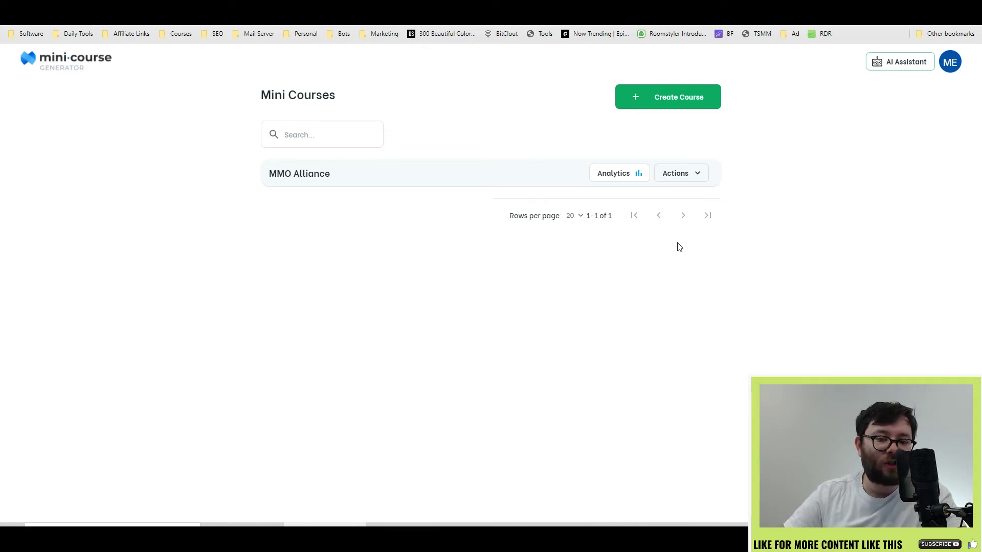
# Step: Generate a mini course with the AI Assistant on the topic 'lead generation'
pyautogui.click(901, 62)
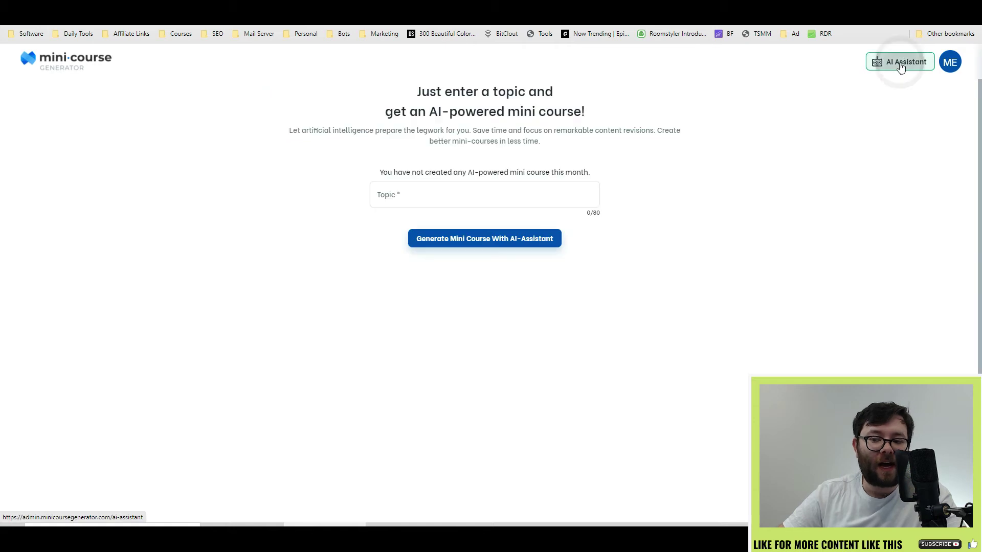
pyautogui.click(388, 179)
pyautogui.write('lea')
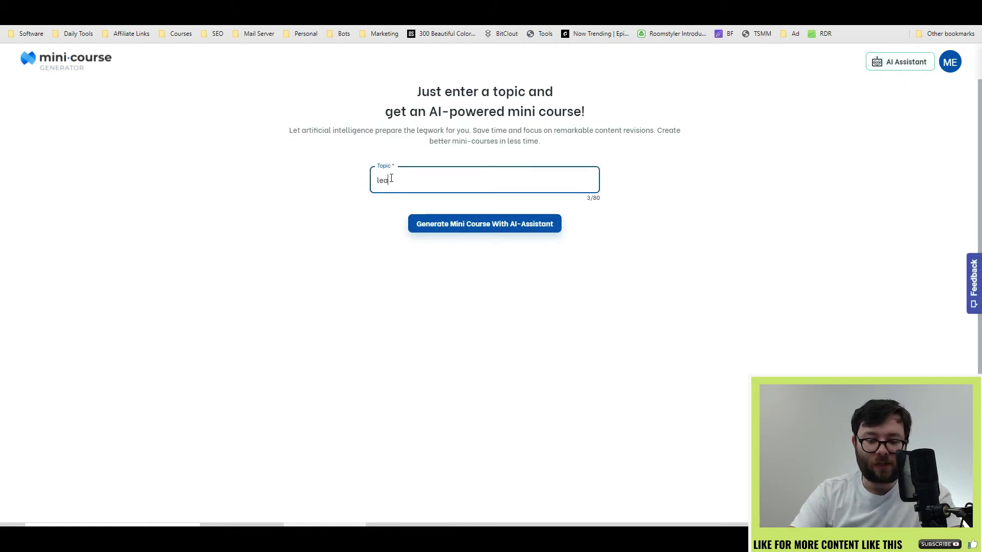
pyautogui.write('d generation')
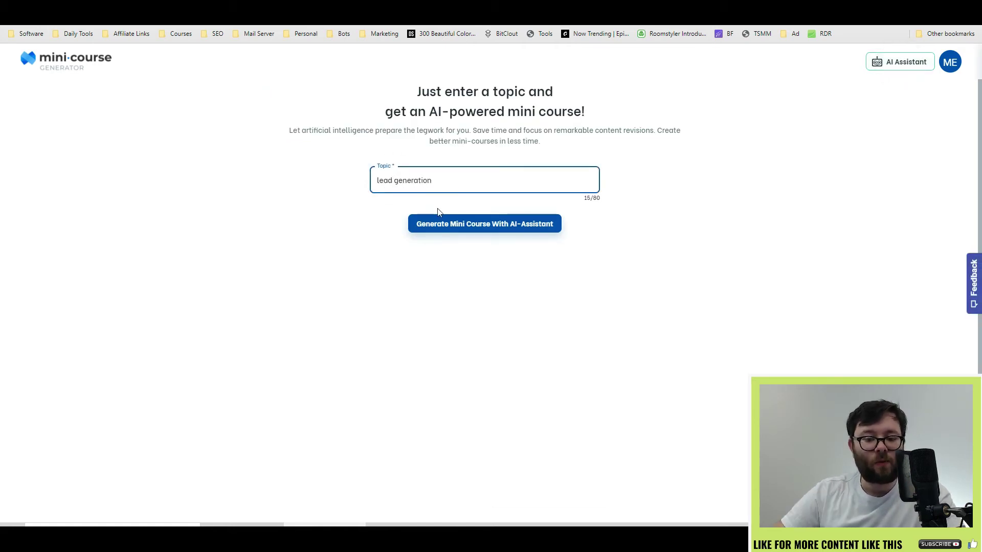
pyautogui.click(450, 225)
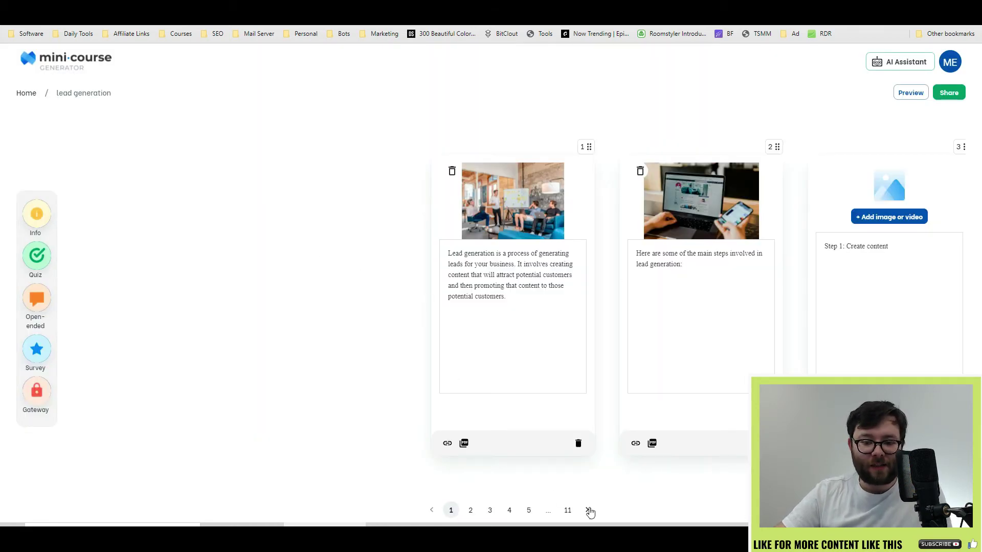
# Step: Page through the generated course's cards up to the last of its 11 pages
pyautogui.click(587, 510)
pyautogui.click(587, 510)
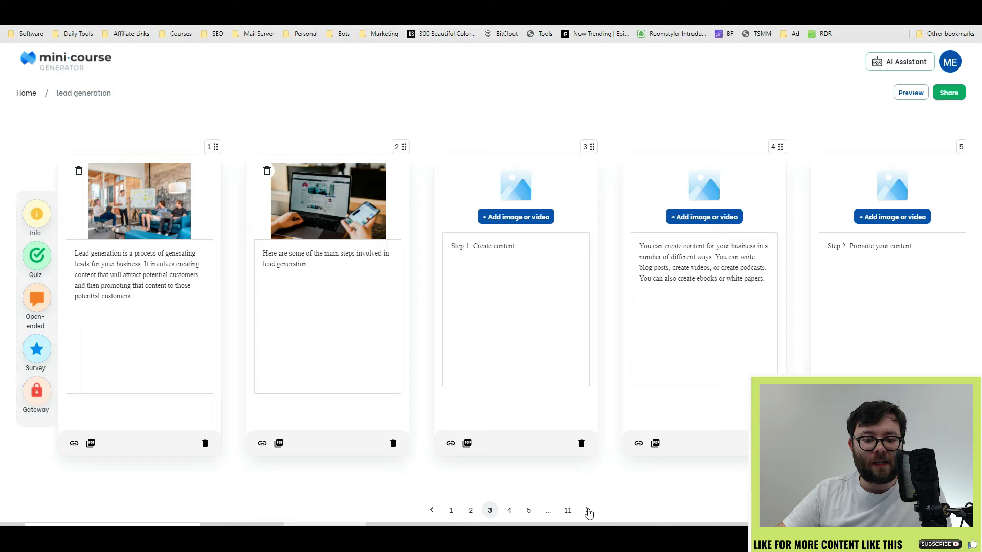
pyautogui.click(587, 510)
pyautogui.click(587, 510)
pyautogui.click(587, 510)
pyautogui.click(587, 509)
pyautogui.click(587, 509)
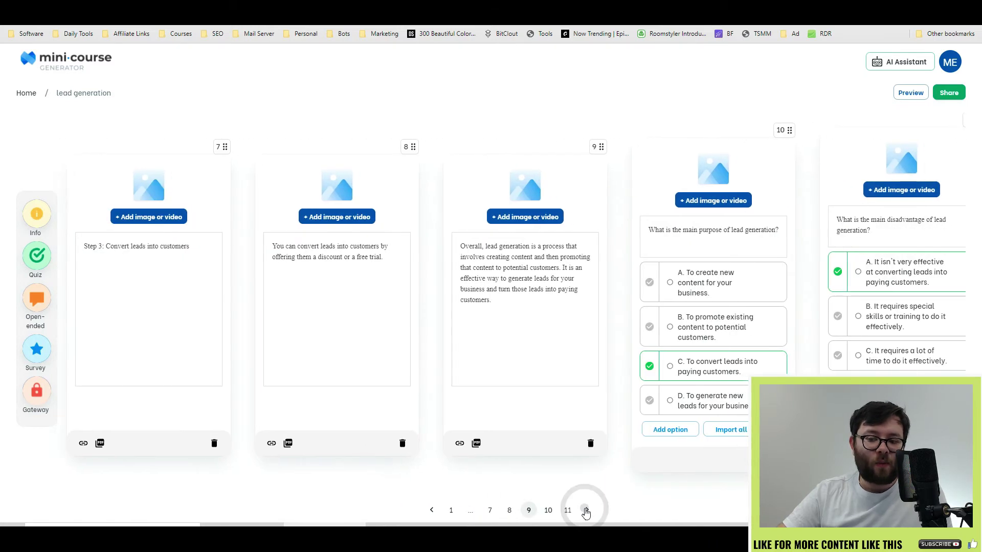
pyautogui.click(587, 510)
pyautogui.click(587, 510)
pyautogui.click(587, 510)
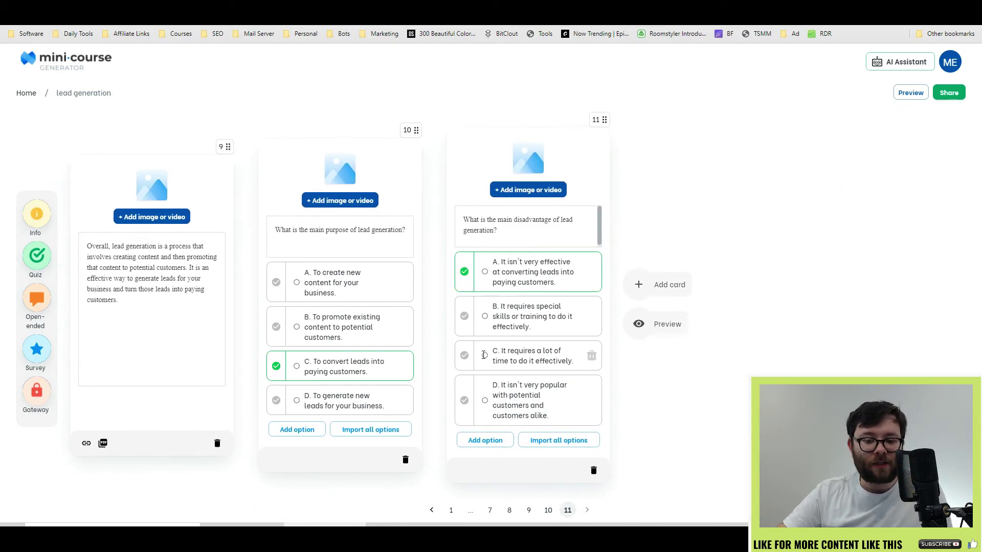
pyautogui.click(432, 510)
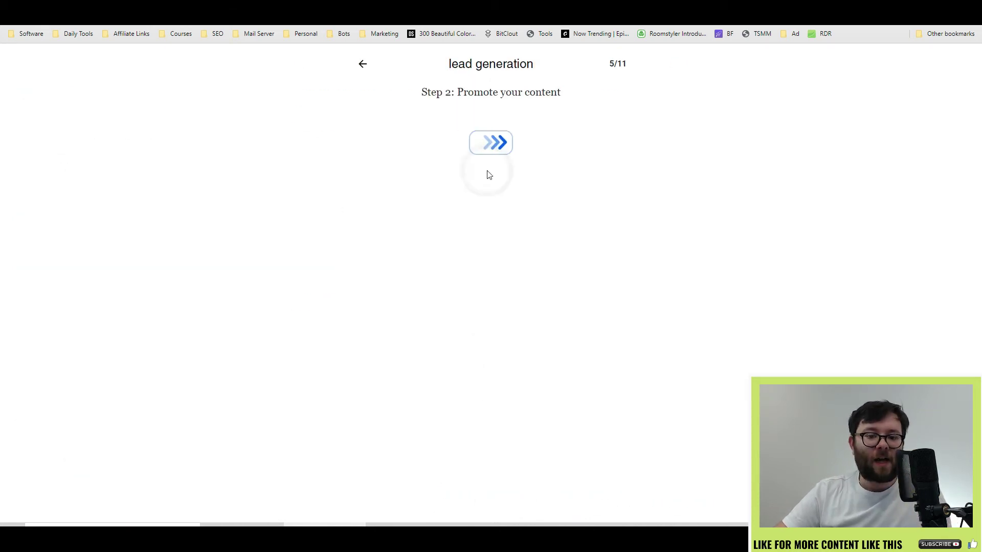
# Step: Preview the lead generation course through every page, finishing with its final quiz
pyautogui.click(500, 149)
pyautogui.click(499, 158)
pyautogui.click(493, 138)
pyautogui.click(500, 154)
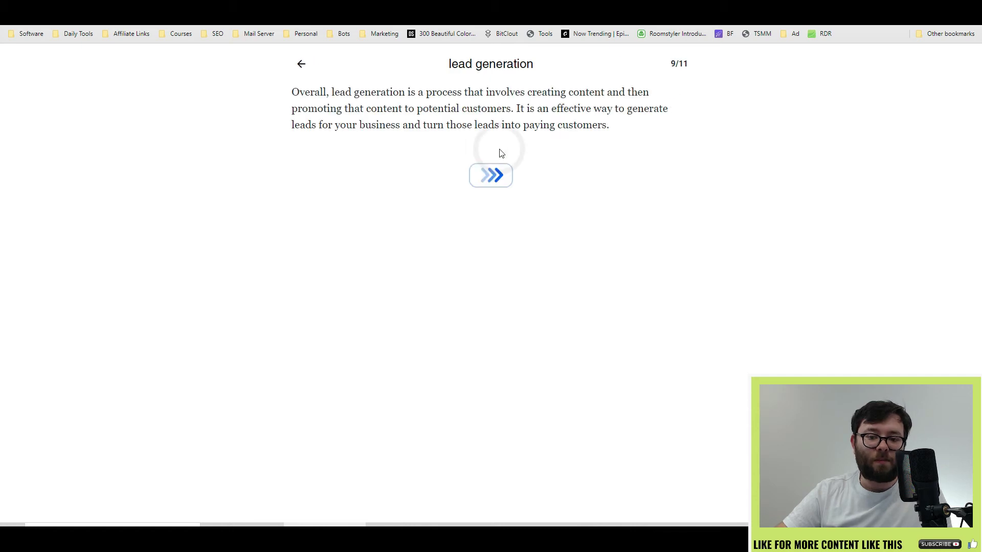
pyautogui.click(493, 171)
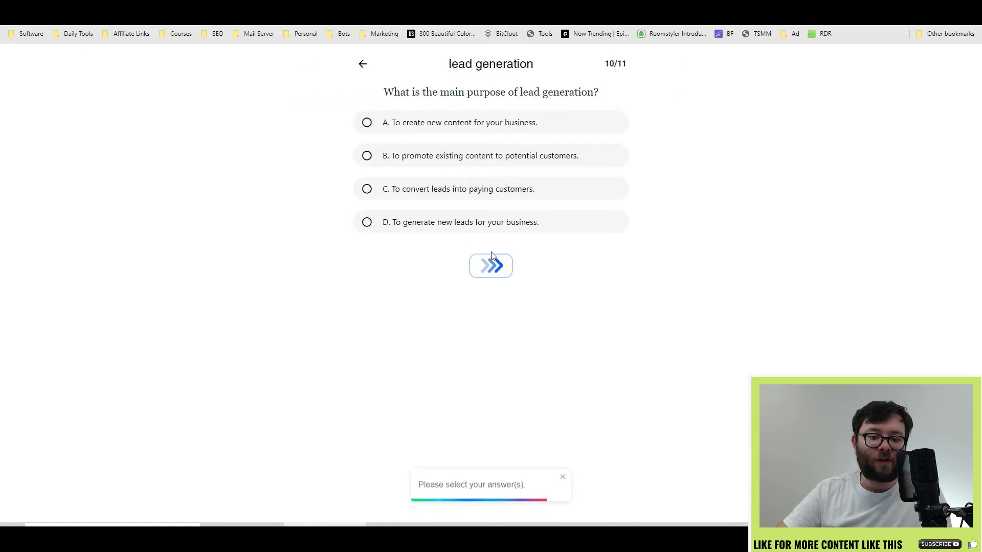
pyautogui.click(491, 266)
pyautogui.click(492, 276)
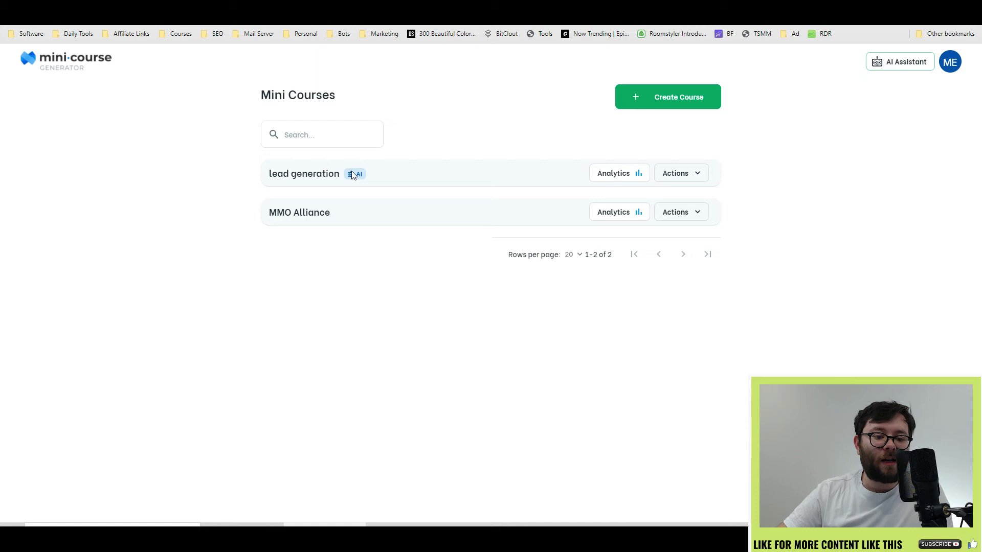